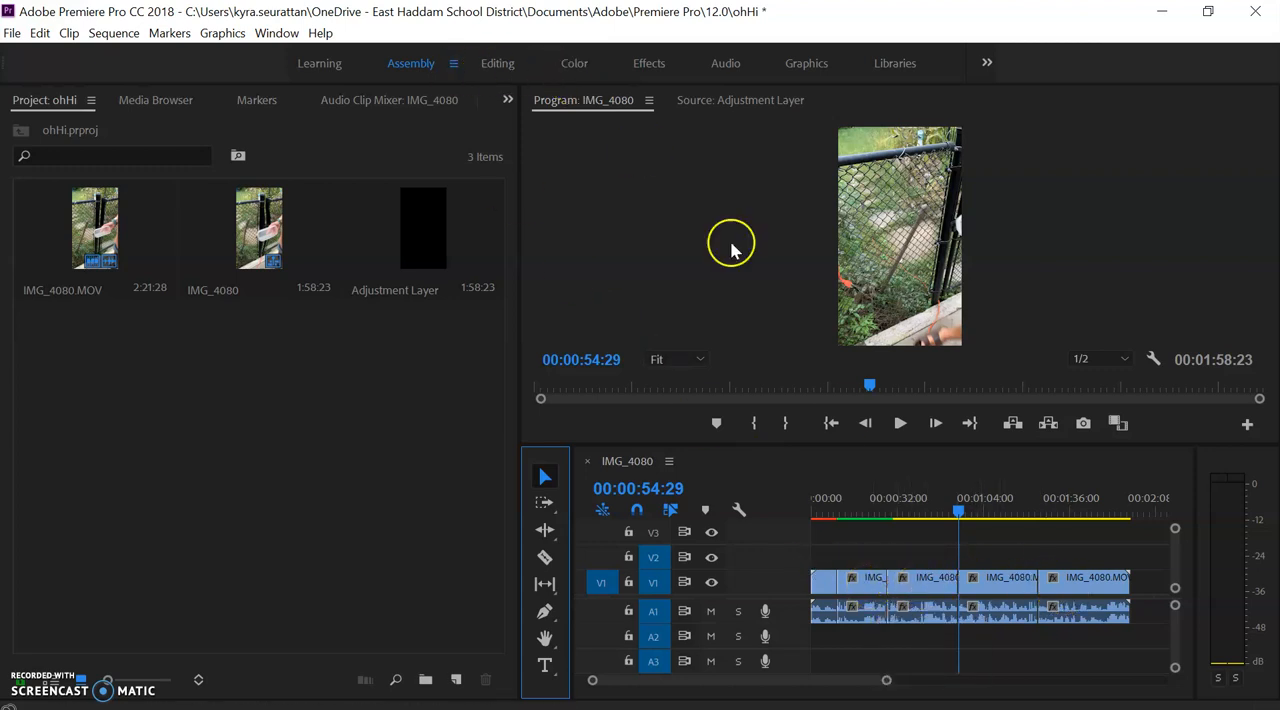
{"action": "left_click", "coordinate": [851, 586]}
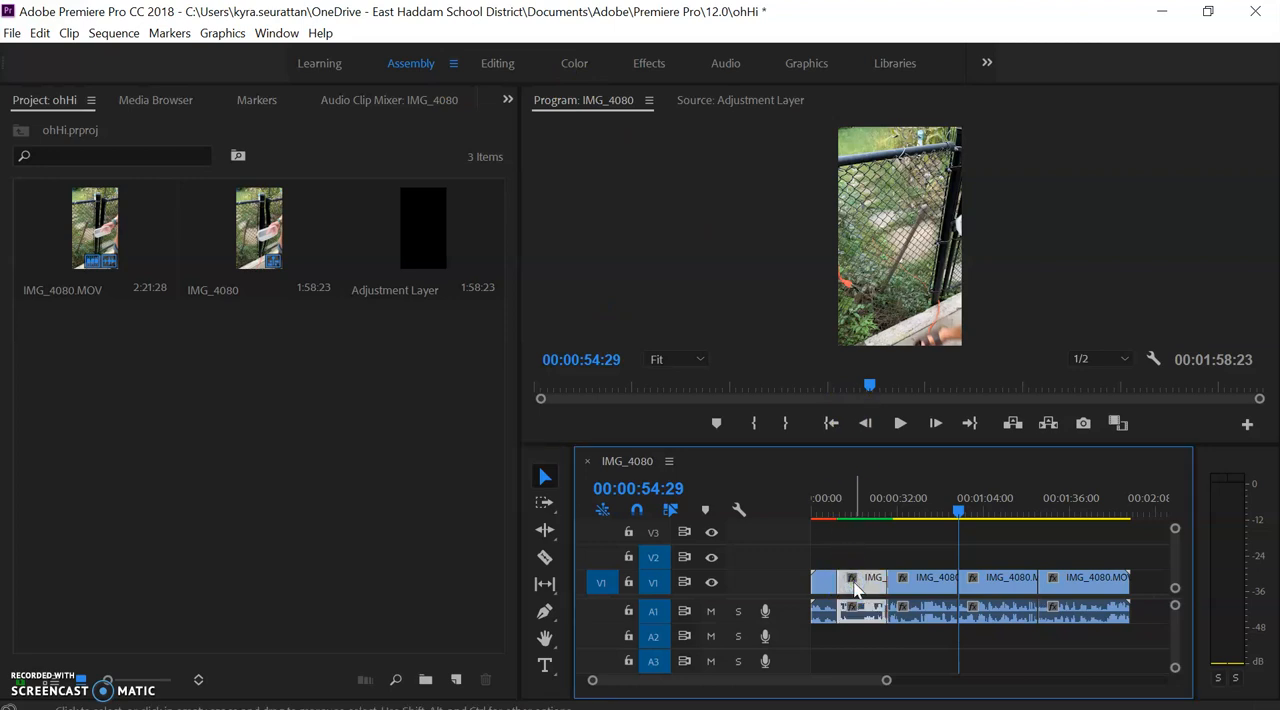
{"action": "left_click", "coordinate": [647, 65]}
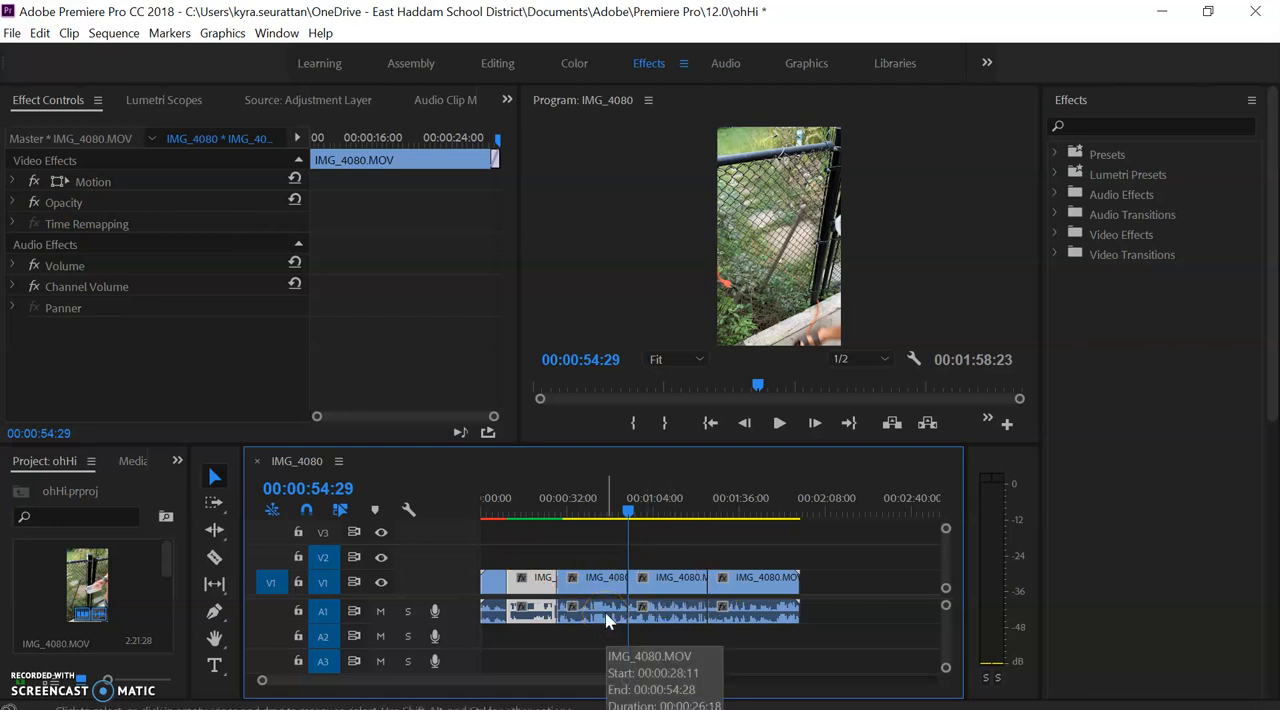
{"action": "left_click", "coordinate": [605, 577]}
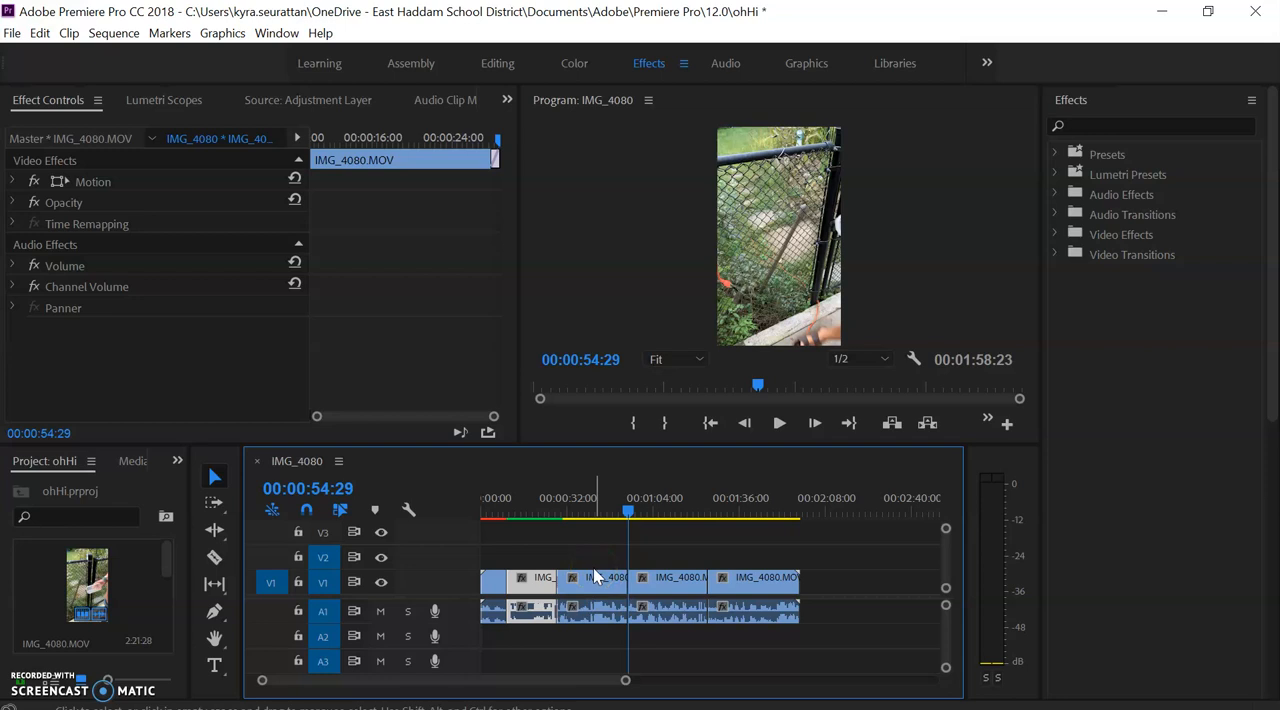
{"action": "left_click", "coordinate": [543, 578]}
{"action": "left_click_drag", "start_coordinate": [494, 506], "coordinate": [475, 507]}
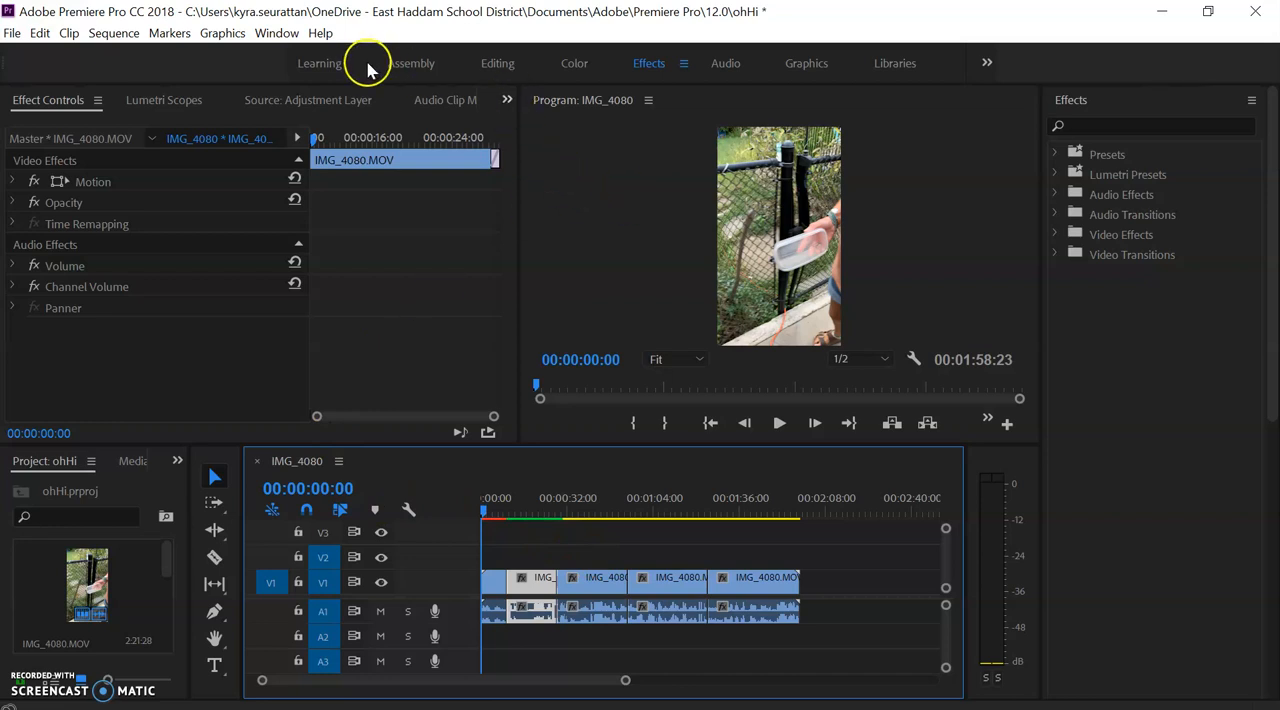
{"action": "left_click", "coordinate": [497, 68]}
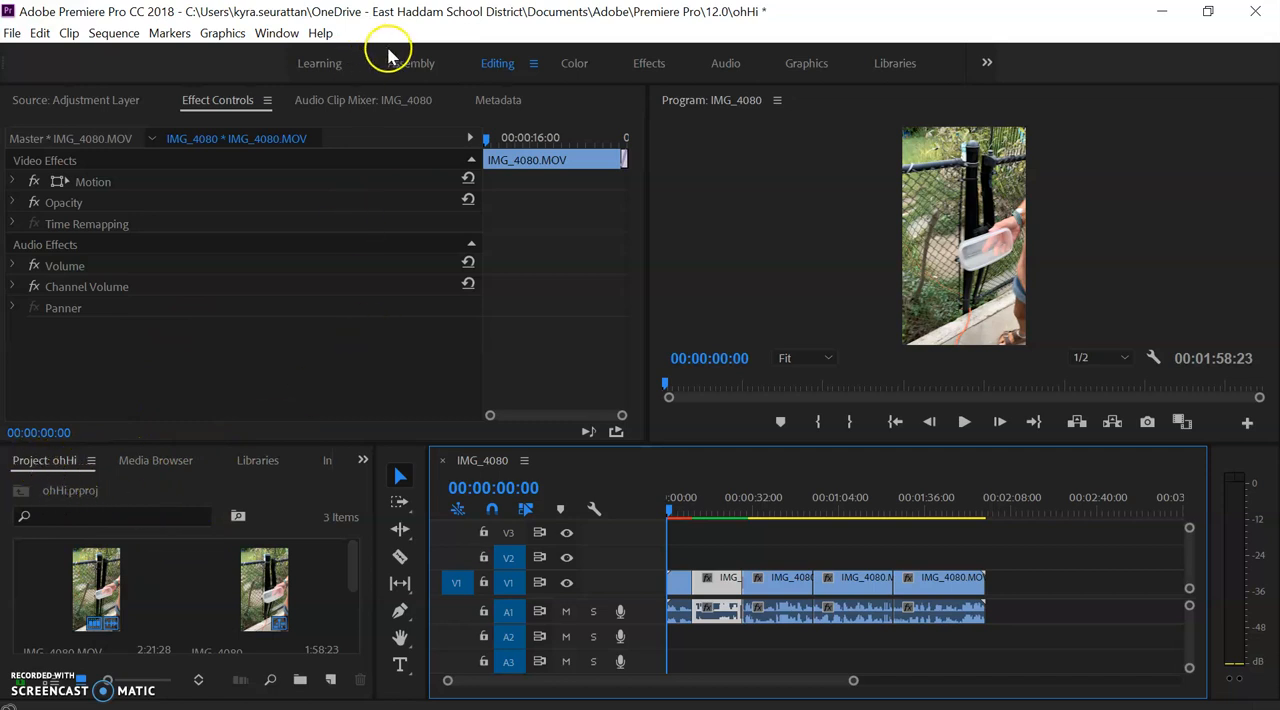
- In the Assembly workspace, create a 1080 by 1920 adjustment layer at 29.97 fps with square pixels
{"action": "left_click", "coordinate": [410, 63]}
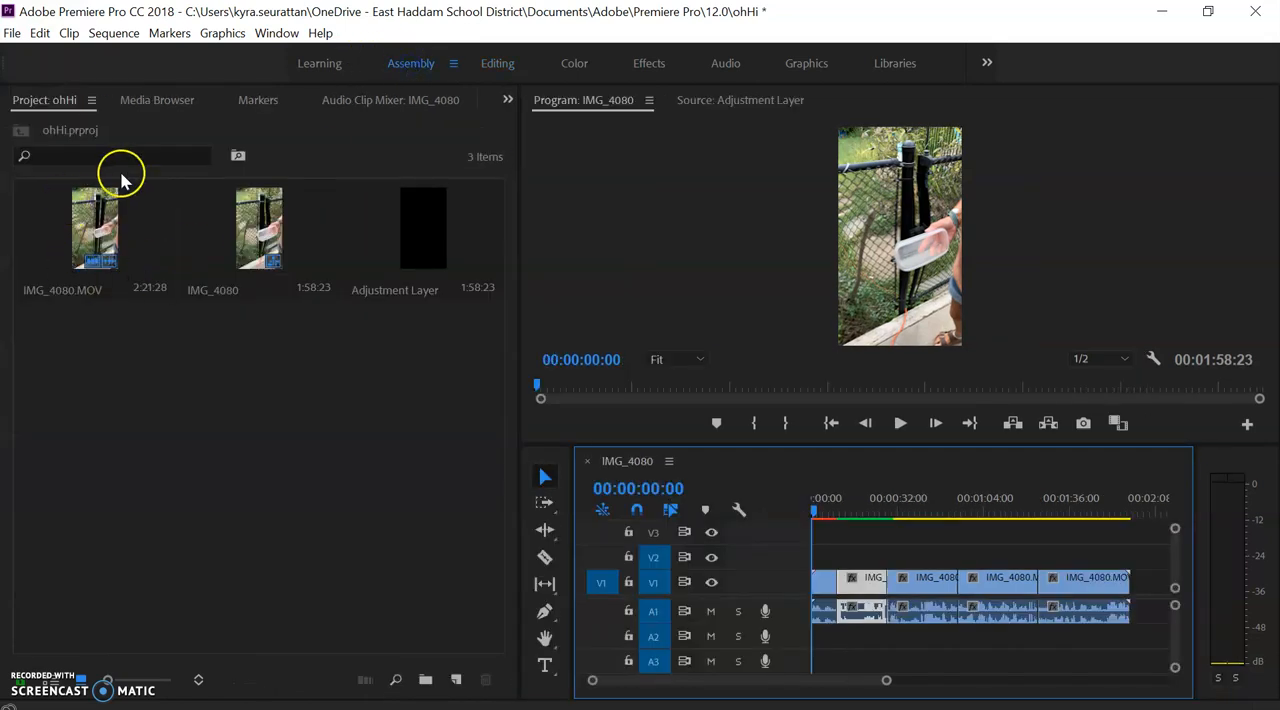
{"action": "left_click", "coordinate": [456, 679]}
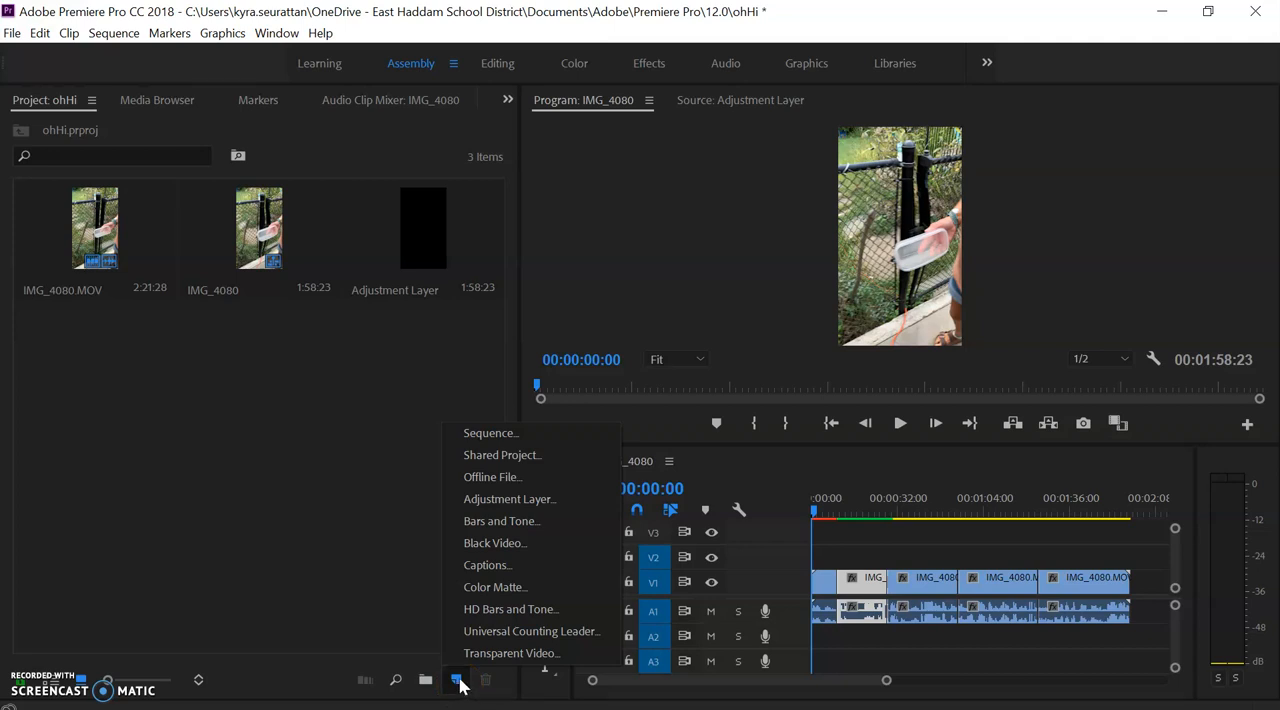
{"action": "left_click", "coordinate": [501, 499]}
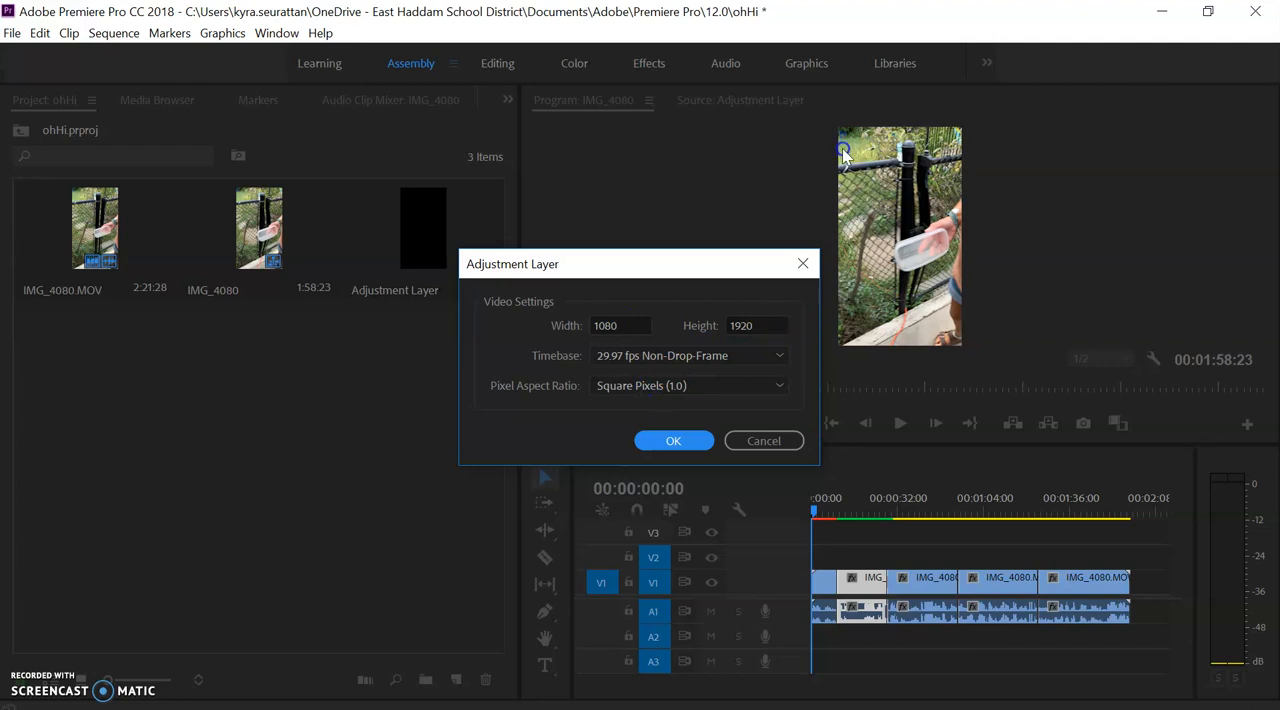
{"action": "left_click", "coordinate": [670, 442]}
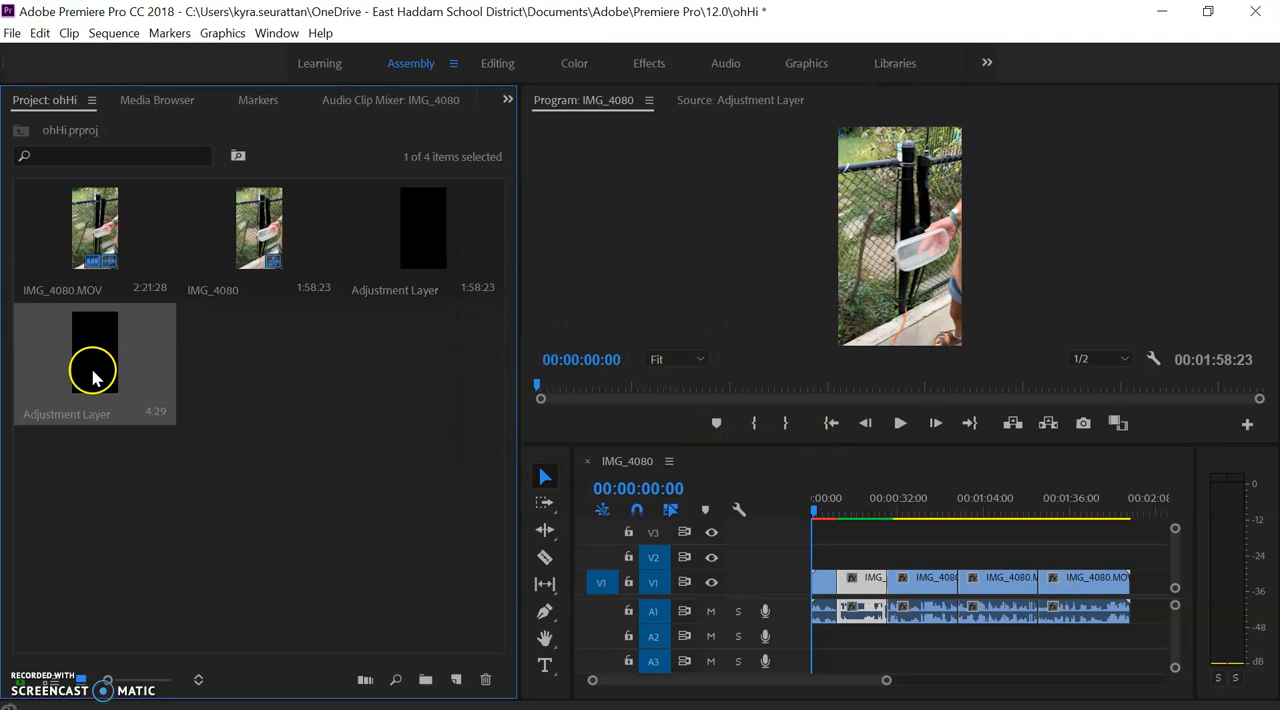
- Place the new adjustment layer on V2, stretched across all the clips, and select it for grading in the Color workspace
{"action": "left_click_drag", "start_coordinate": [93, 376], "coordinate": [540, 438]}
{"action": "left_click_drag", "start_coordinate": [902, 492], "coordinate": [1127, 520]}
{"action": "left_click", "coordinate": [862, 512]}
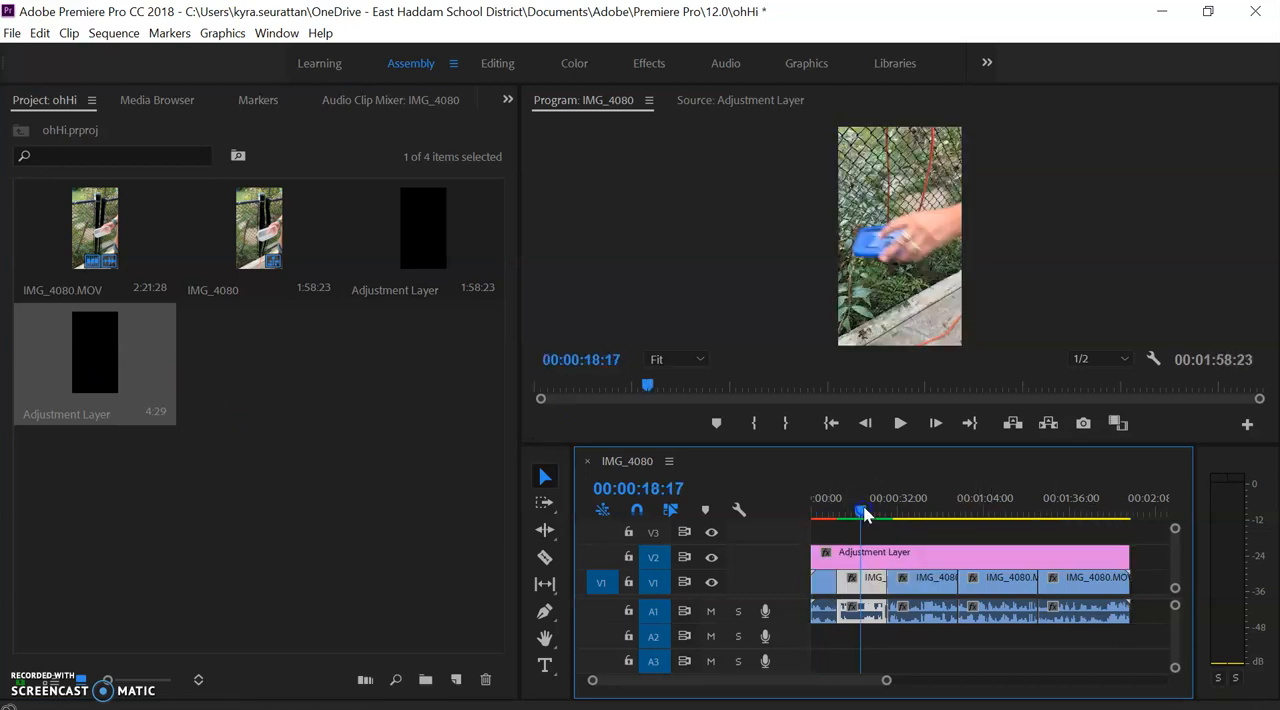
{"action": "left_click", "coordinate": [872, 556]}
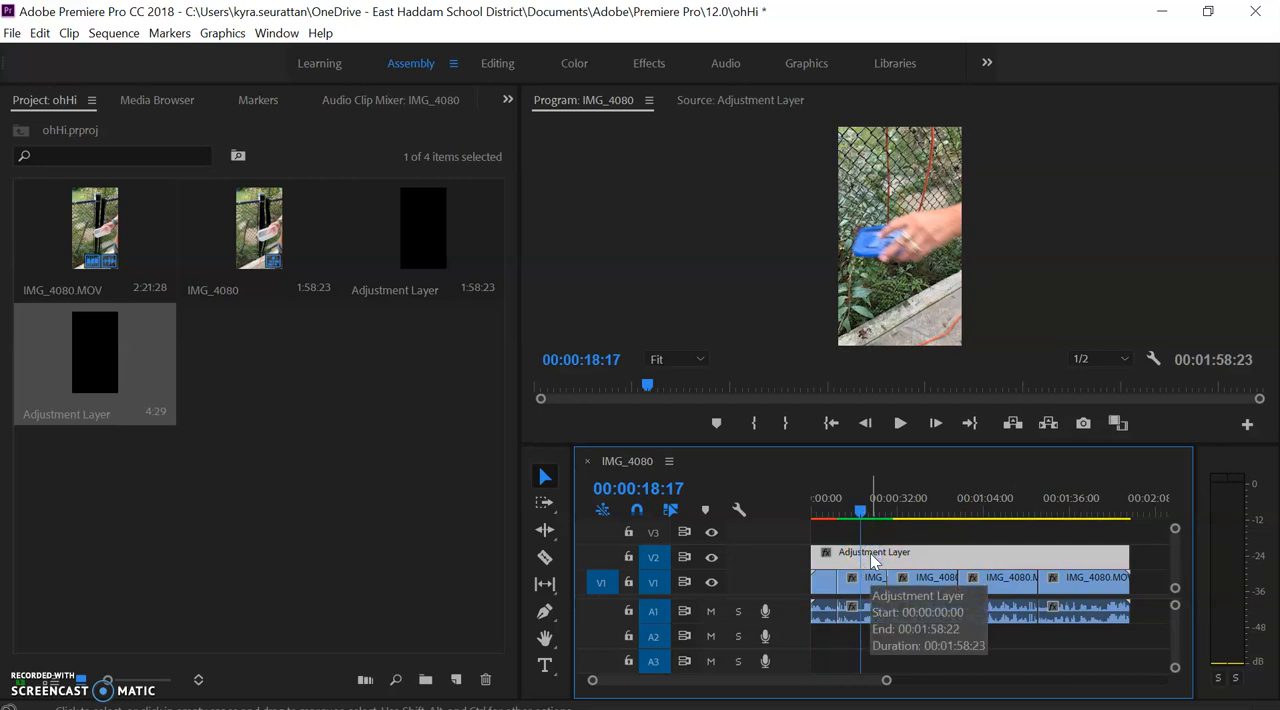
{"action": "left_click", "coordinate": [582, 66]}
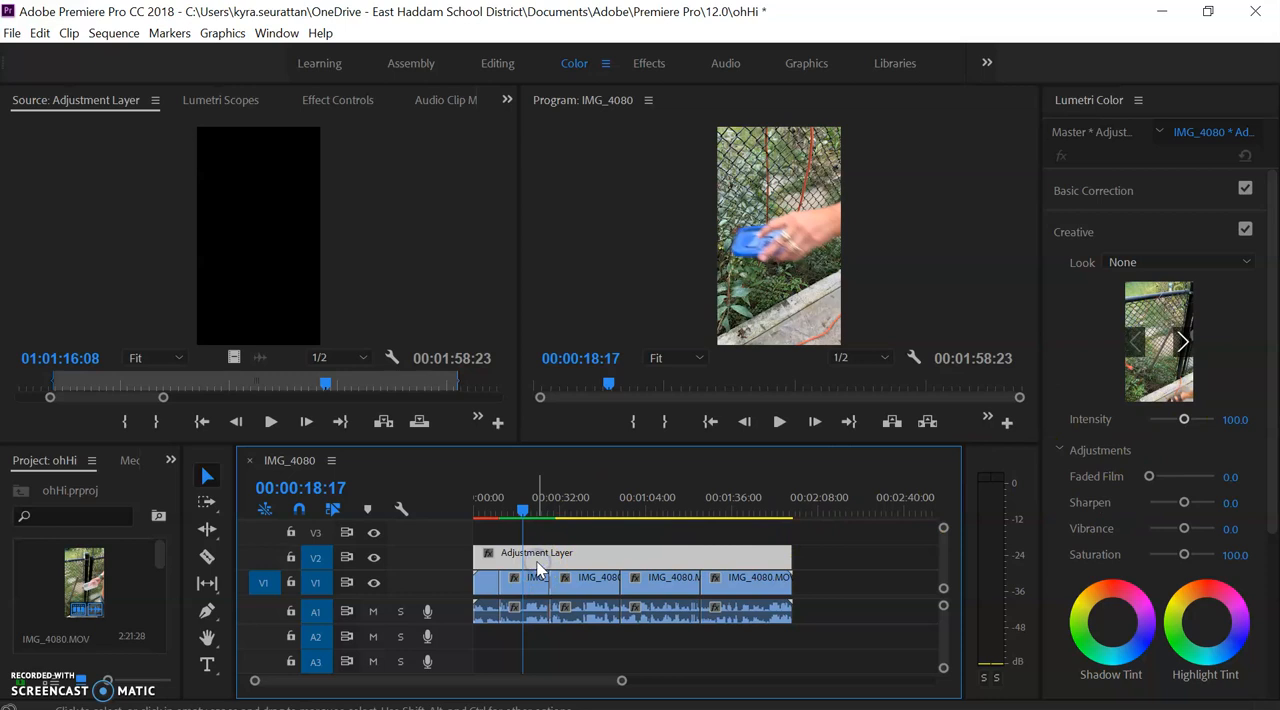
- Try the creative looks SL GOLD TOBACCO and SL GOLD HEAT on the adjustment layer
{"action": "left_click", "coordinate": [1246, 263]}
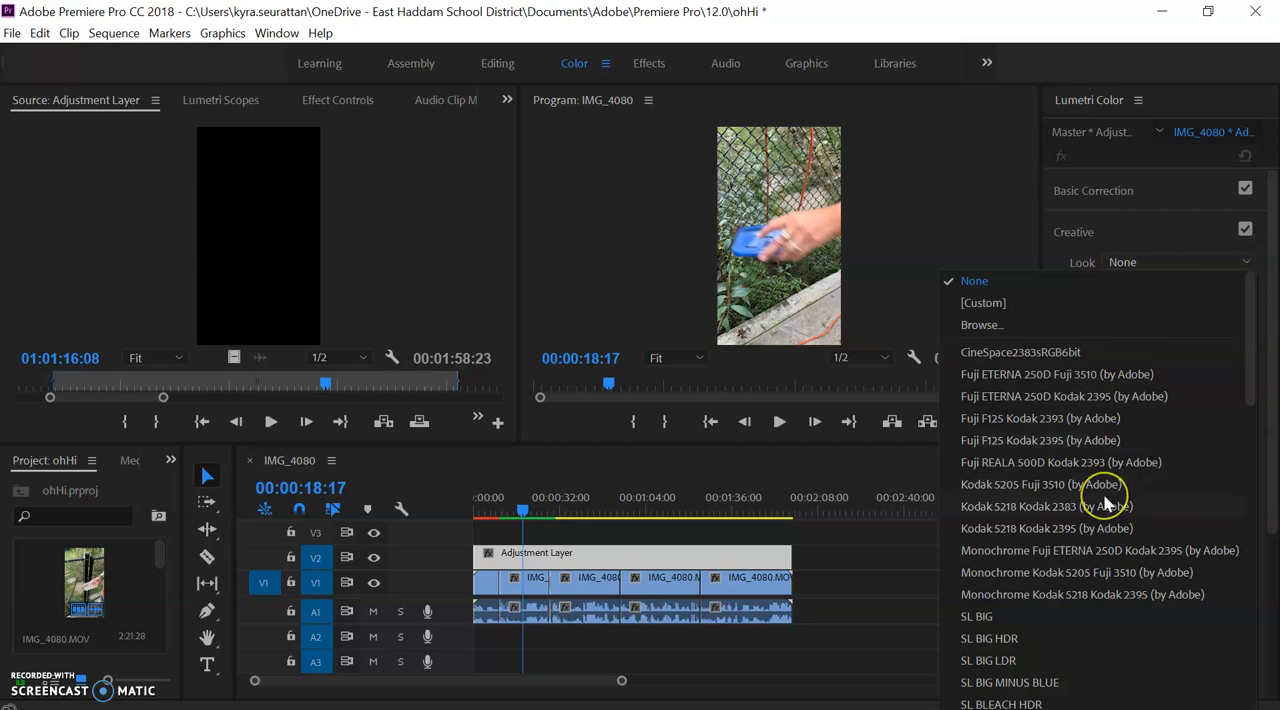
{"action": "scroll", "coordinate": [1104, 500], "scroll_direction": "down", "scroll_amount": 5}
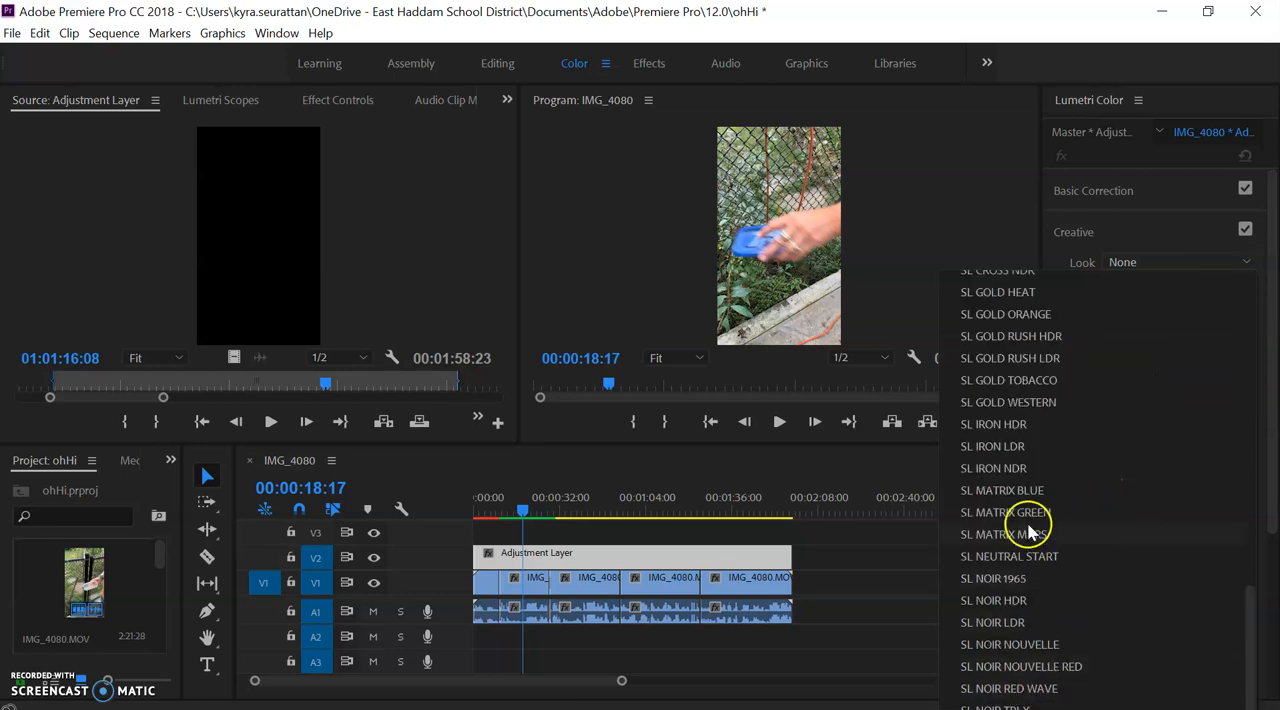
{"action": "left_click", "coordinate": [1037, 383]}
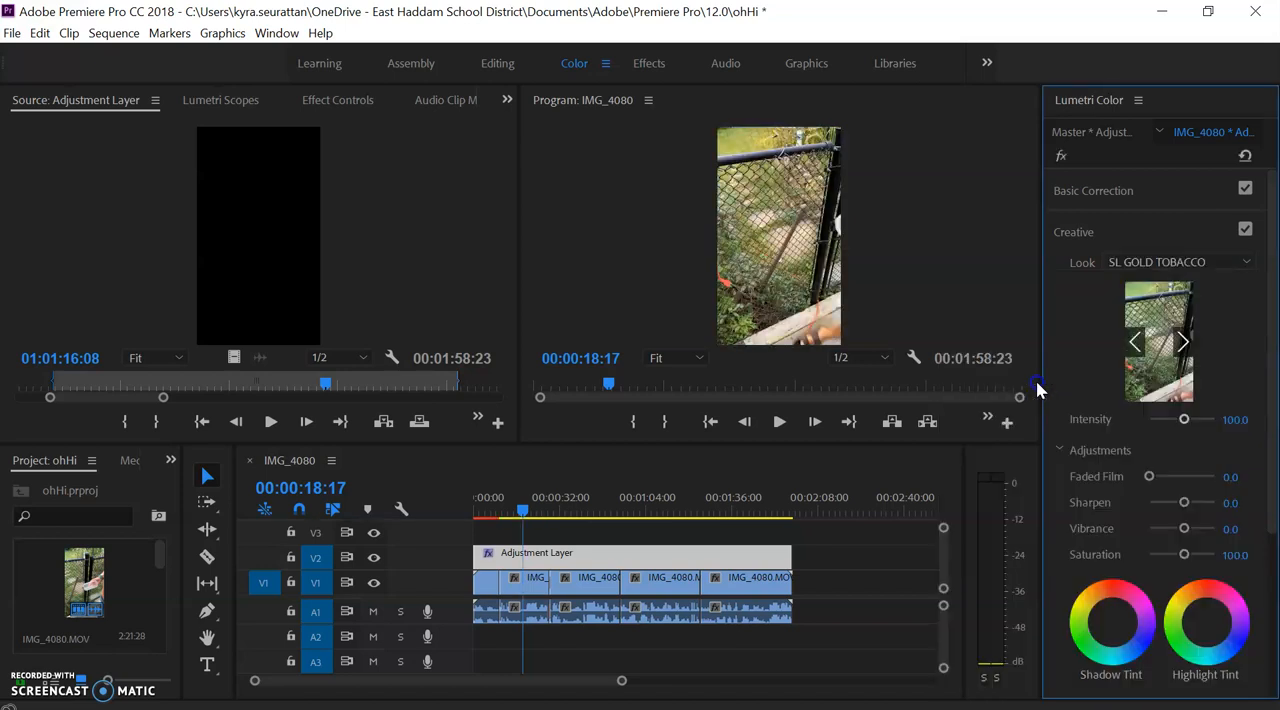
{"action": "left_click", "coordinate": [1246, 262]}
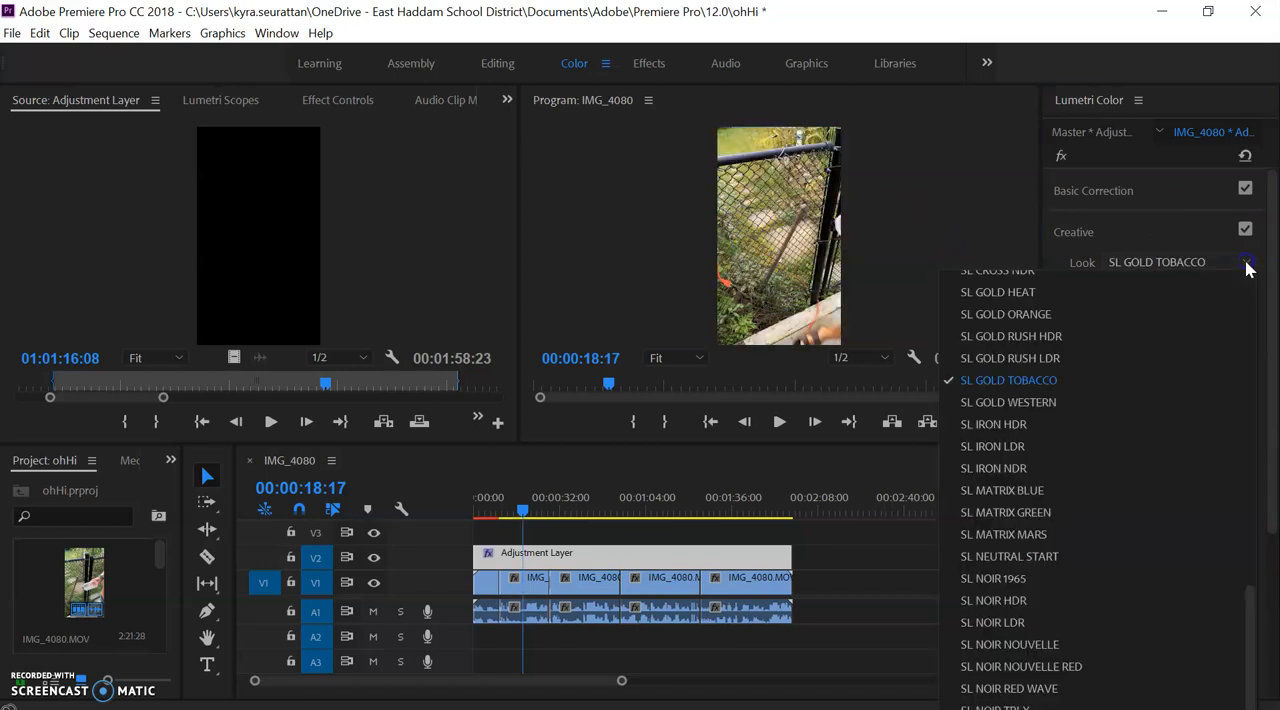
{"action": "left_click", "coordinate": [1051, 291]}
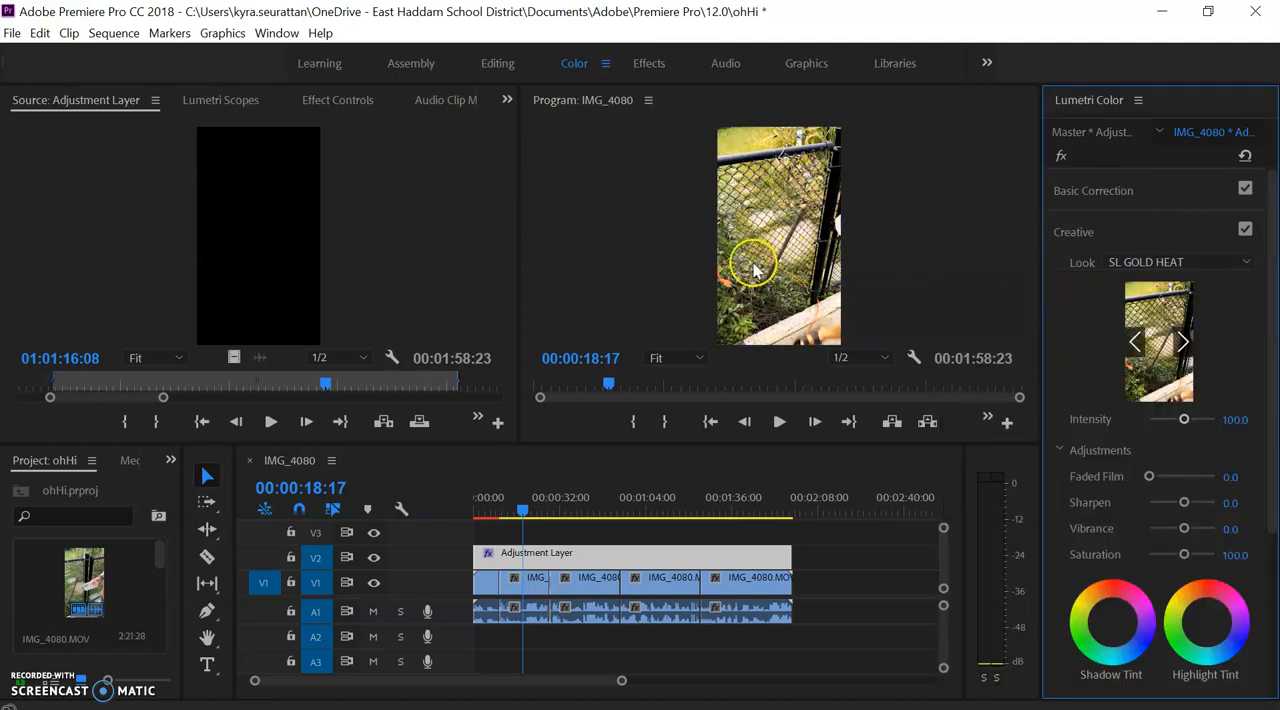
- Try the SL BIG HDR look on the adjustment layer, and reset the look to None
{"action": "left_click", "coordinate": [1247, 264]}
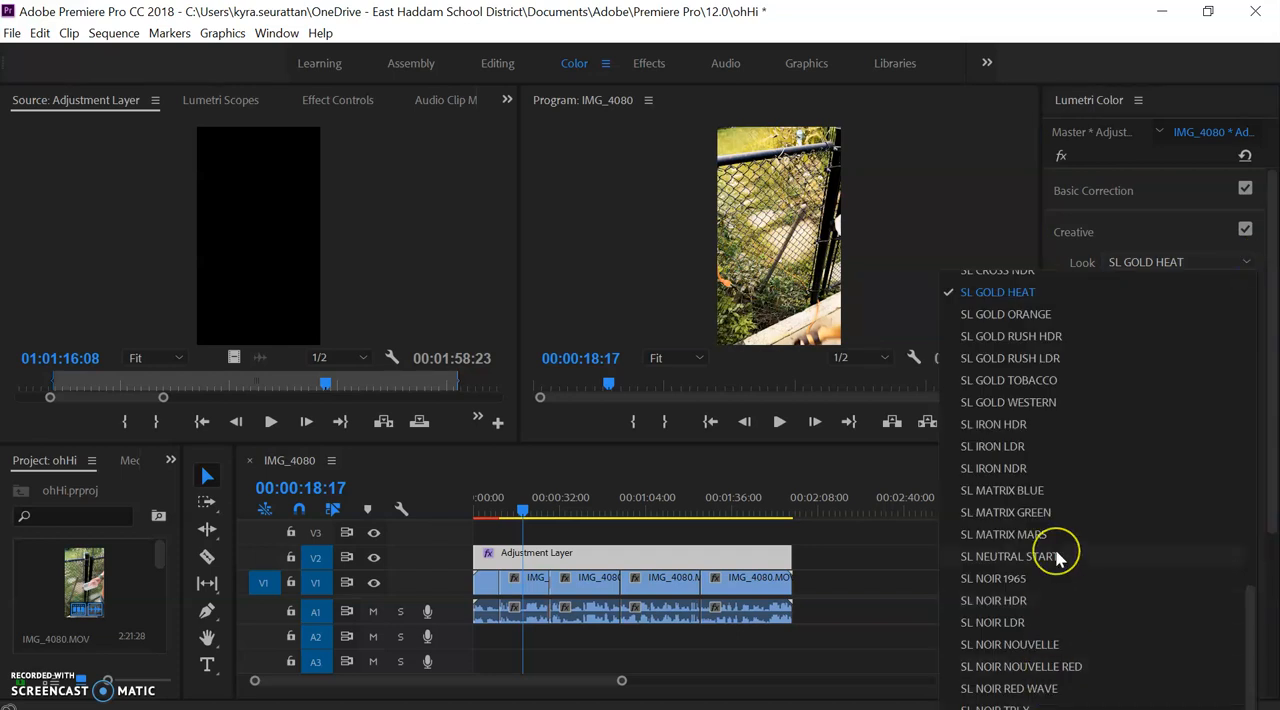
{"action": "scroll", "coordinate": [1057, 550], "scroll_direction": "up", "scroll_amount": 5}
{"action": "scroll", "coordinate": [1057, 558], "scroll_direction": "down", "scroll_amount": 5}
{"action": "scroll", "coordinate": [1057, 558], "scroll_direction": "up", "scroll_amount": 5}
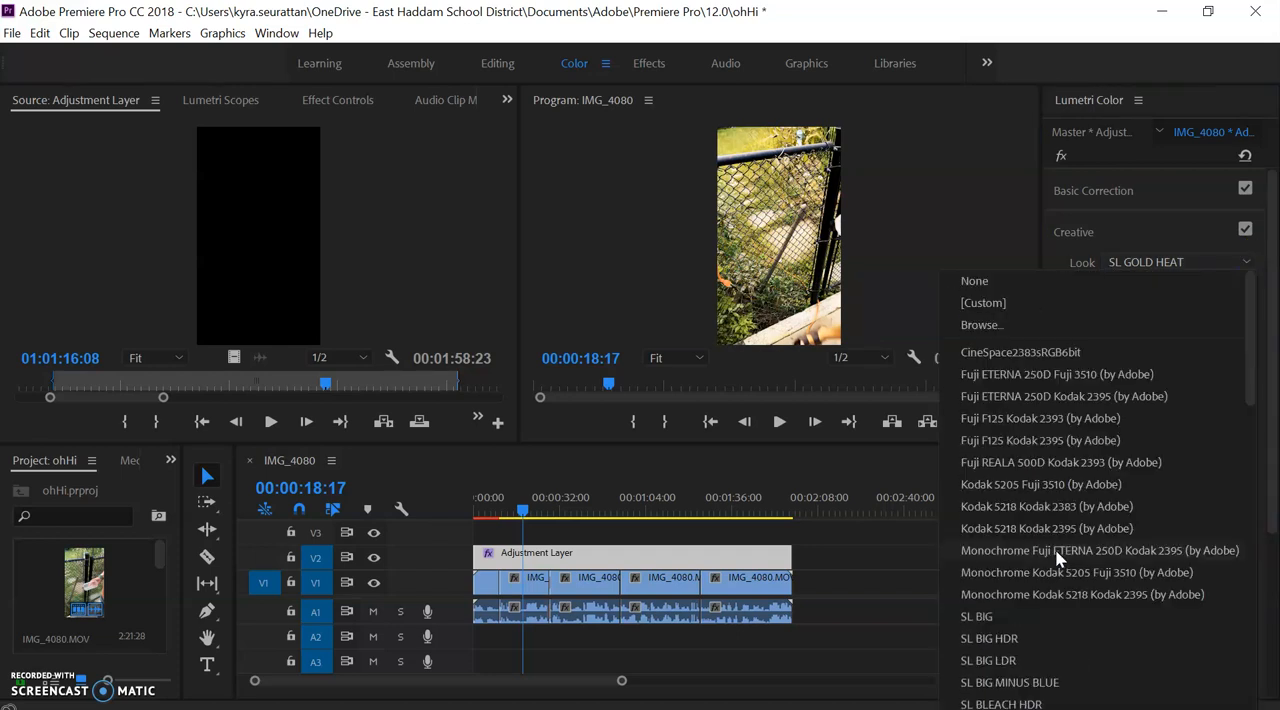
{"action": "left_click", "coordinate": [1016, 641]}
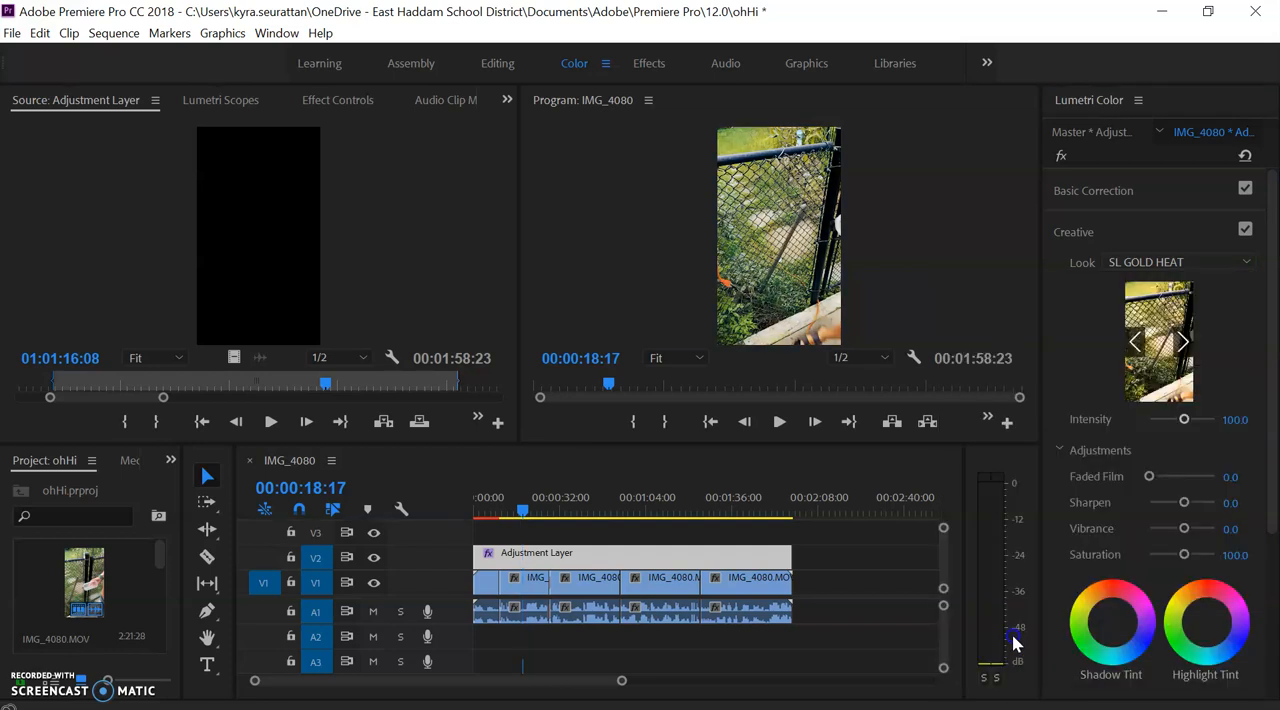
{"action": "left_click", "coordinate": [1246, 263]}
{"action": "scroll", "coordinate": [1071, 300], "scroll_direction": "up", "scroll_amount": 5}
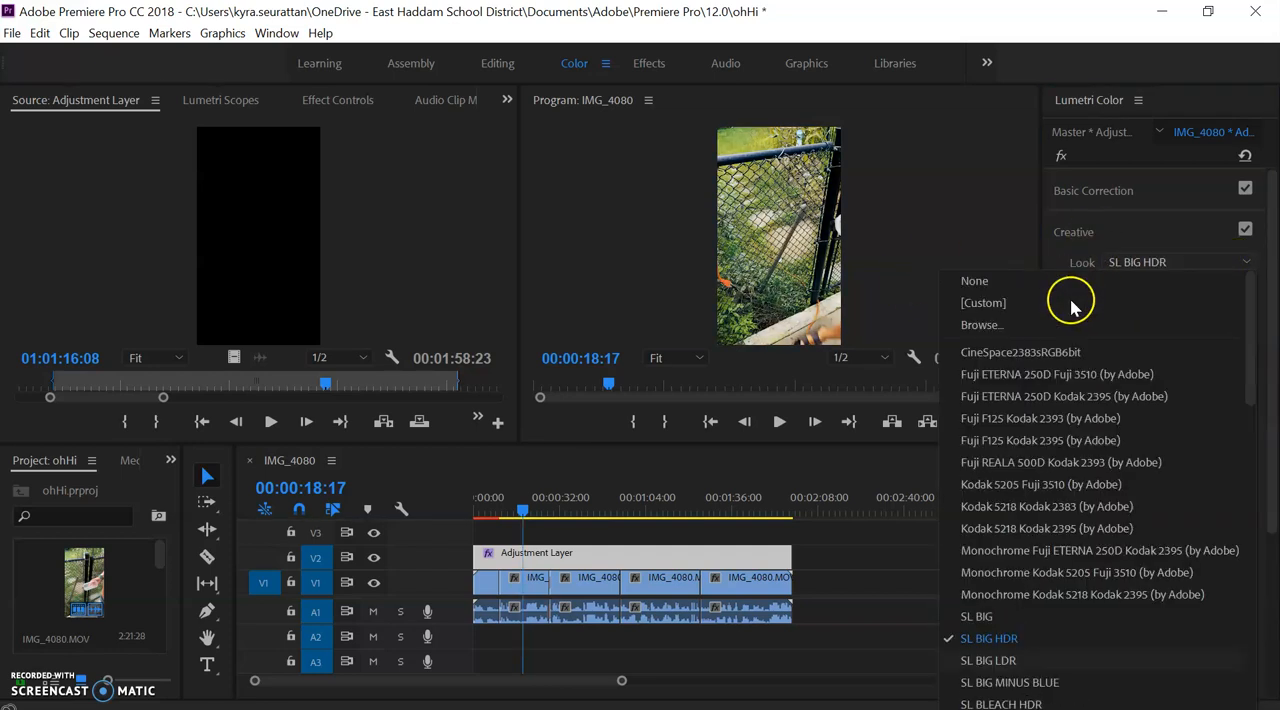
{"action": "left_click", "coordinate": [1020, 281]}
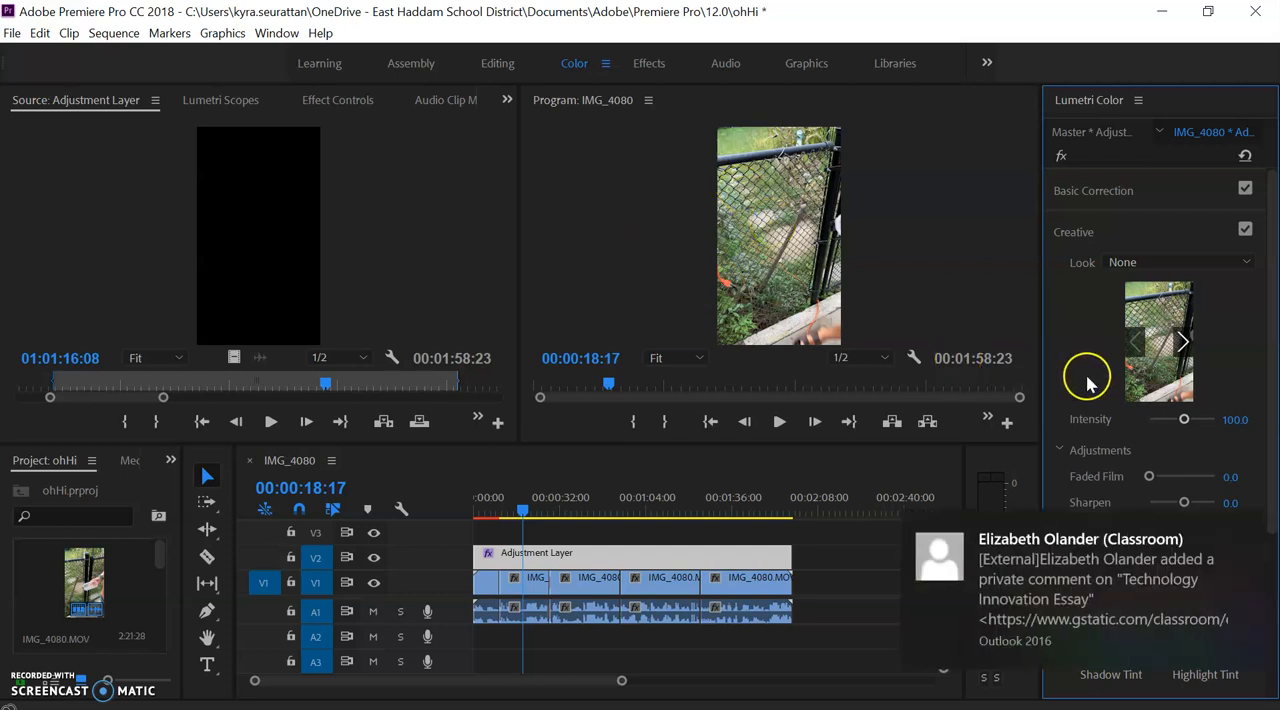
- Set the adjustment layer's Faded Film to about 59.1, Vibrance 6.1, Sharpen -12.1 and Intensity 109.1, keeping Saturation at 100
{"action": "mouse_move", "coordinate": [1079, 576]}
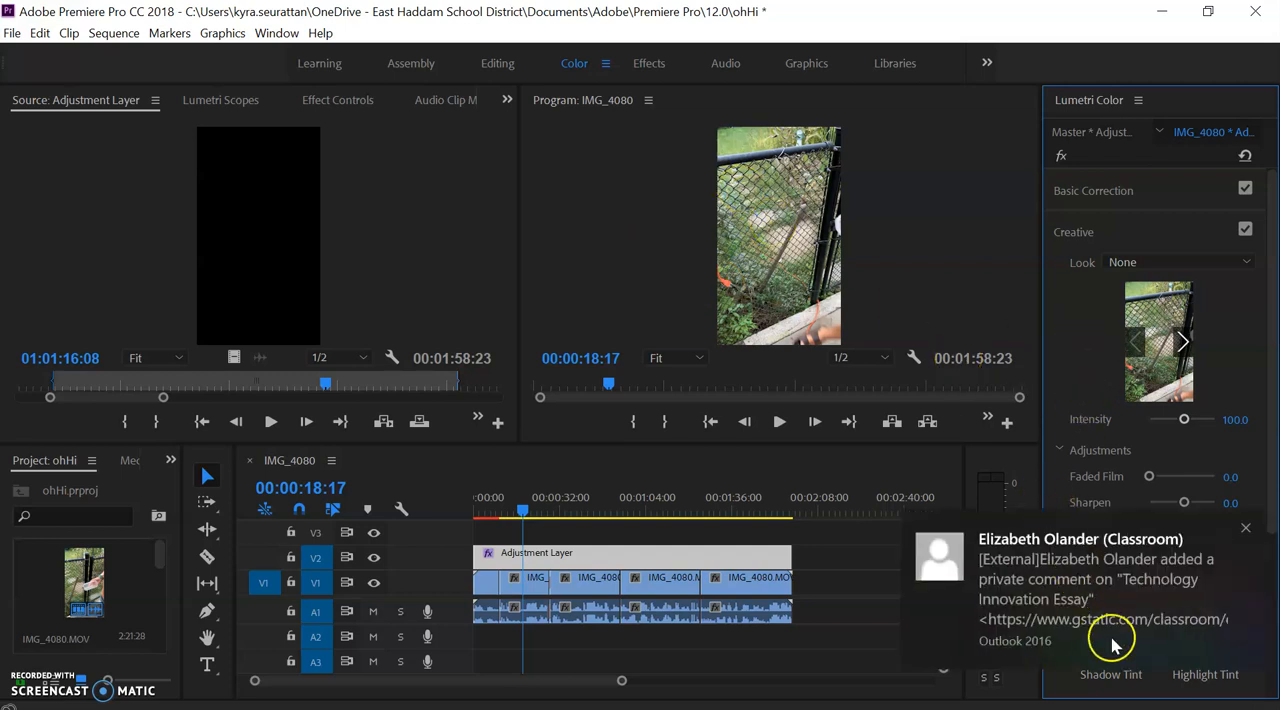
{"action": "left_click", "coordinate": [1245, 529]}
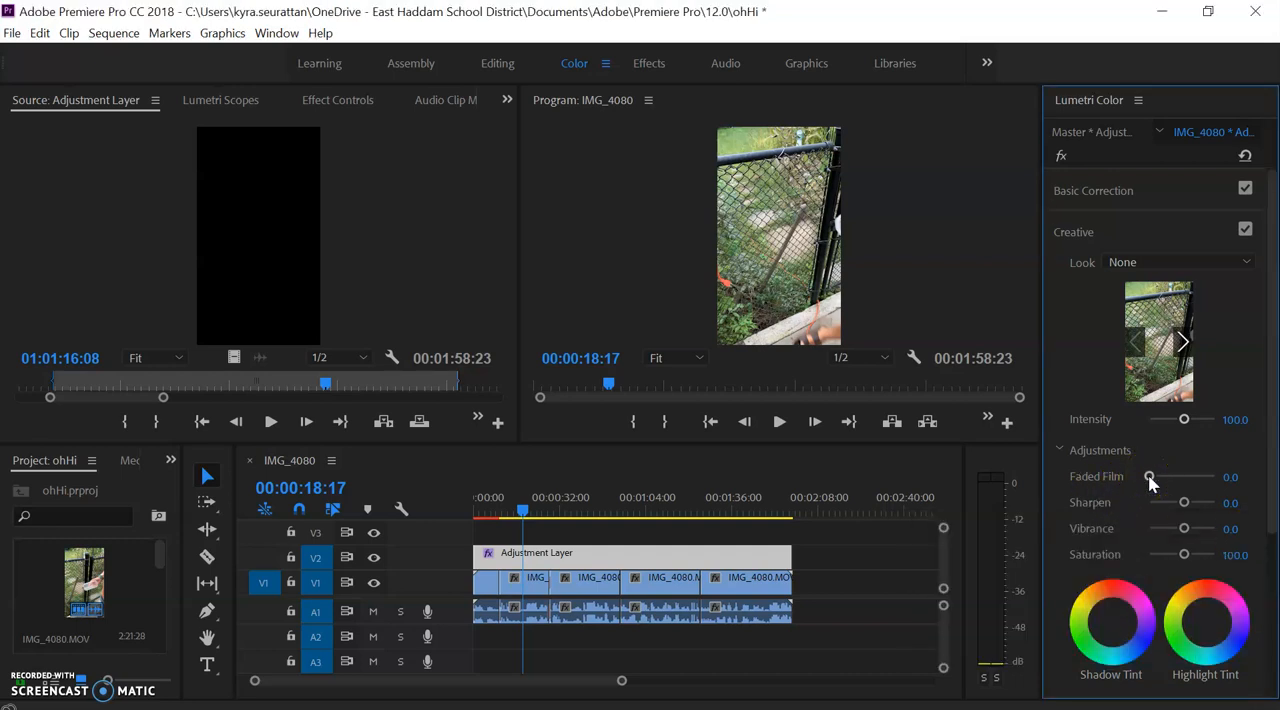
{"action": "left_click_drag", "start_coordinate": [1150, 482], "coordinate": [1163, 483]}
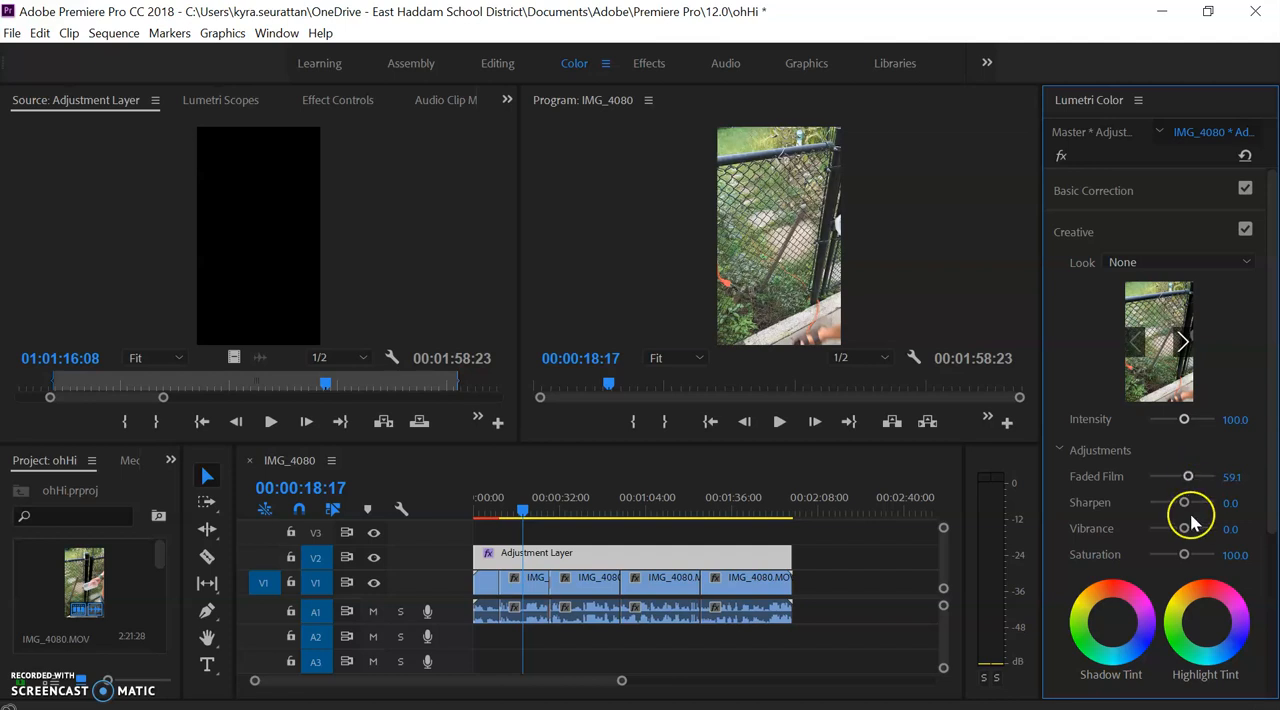
{"action": "left_click_drag", "start_coordinate": [1183, 555], "coordinate": [1173, 562]}
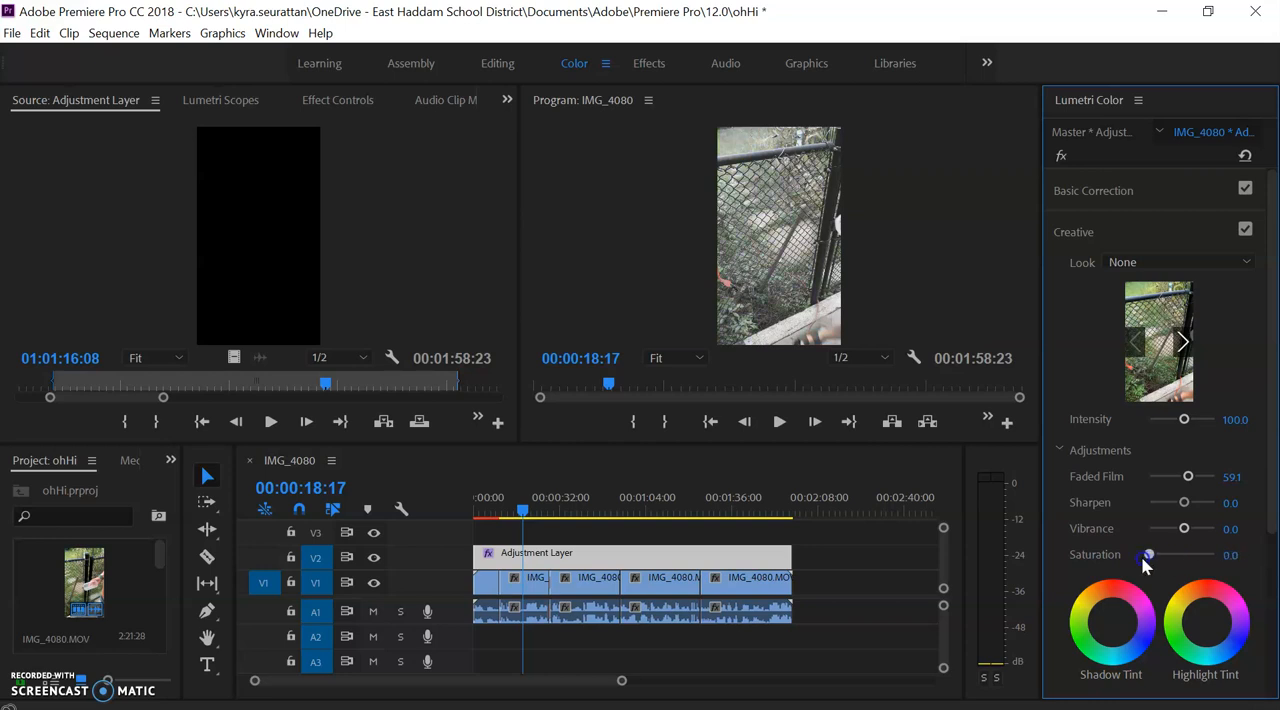
{"action": "mouse_move", "coordinate": [1163, 563]}
{"action": "left_mouse_down"}
{"action": "mouse_move", "coordinate": [1226, 556]}
{"action": "mouse_move", "coordinate": [1181, 528]}
{"action": "mouse_move", "coordinate": [1224, 535]}
{"action": "mouse_move", "coordinate": [1165, 543]}
{"action": "left_mouse_up"}
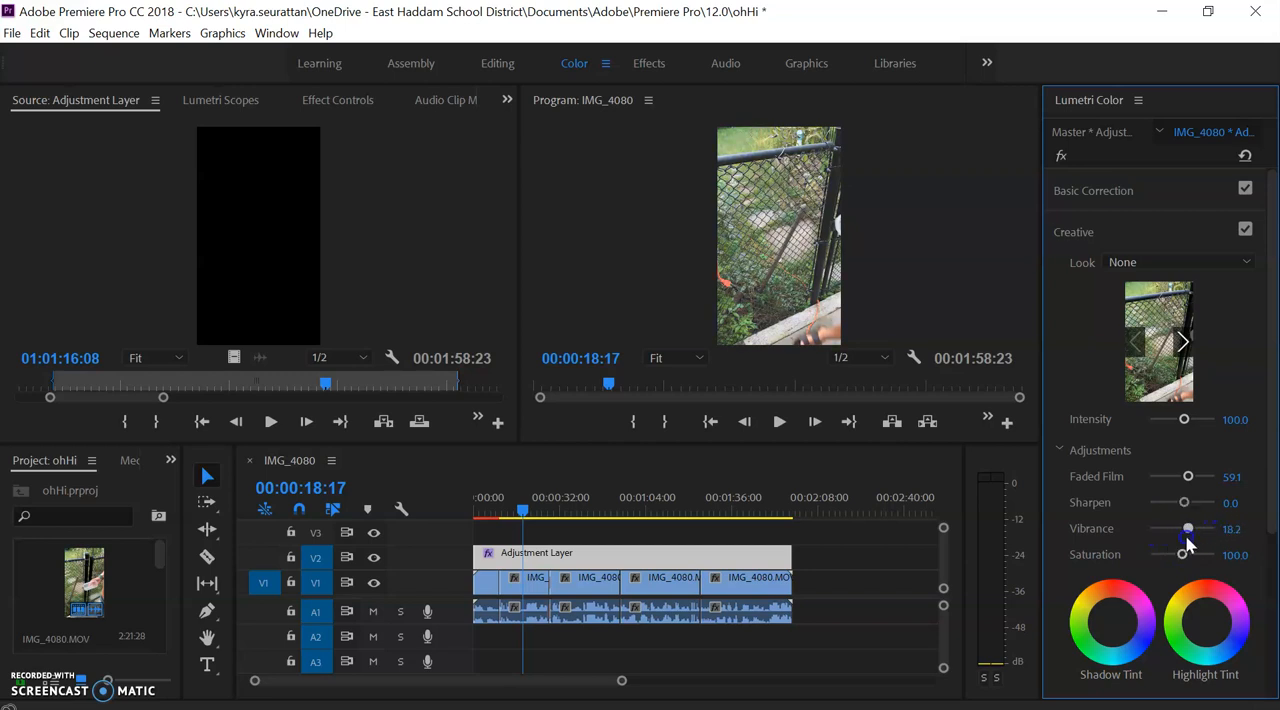
{"action": "left_click", "coordinate": [1186, 511]}
{"action": "mouse_move", "coordinate": [1186, 515]}
{"action": "left_mouse_down"}
{"action": "mouse_move", "coordinate": [1230, 508]}
{"action": "mouse_move", "coordinate": [1127, 511]}
{"action": "mouse_move", "coordinate": [1196, 498]}
{"action": "mouse_move", "coordinate": [1178, 505]}
{"action": "left_mouse_up"}
{"action": "left_click_drag", "start_coordinate": [1183, 419], "coordinate": [1197, 430]}
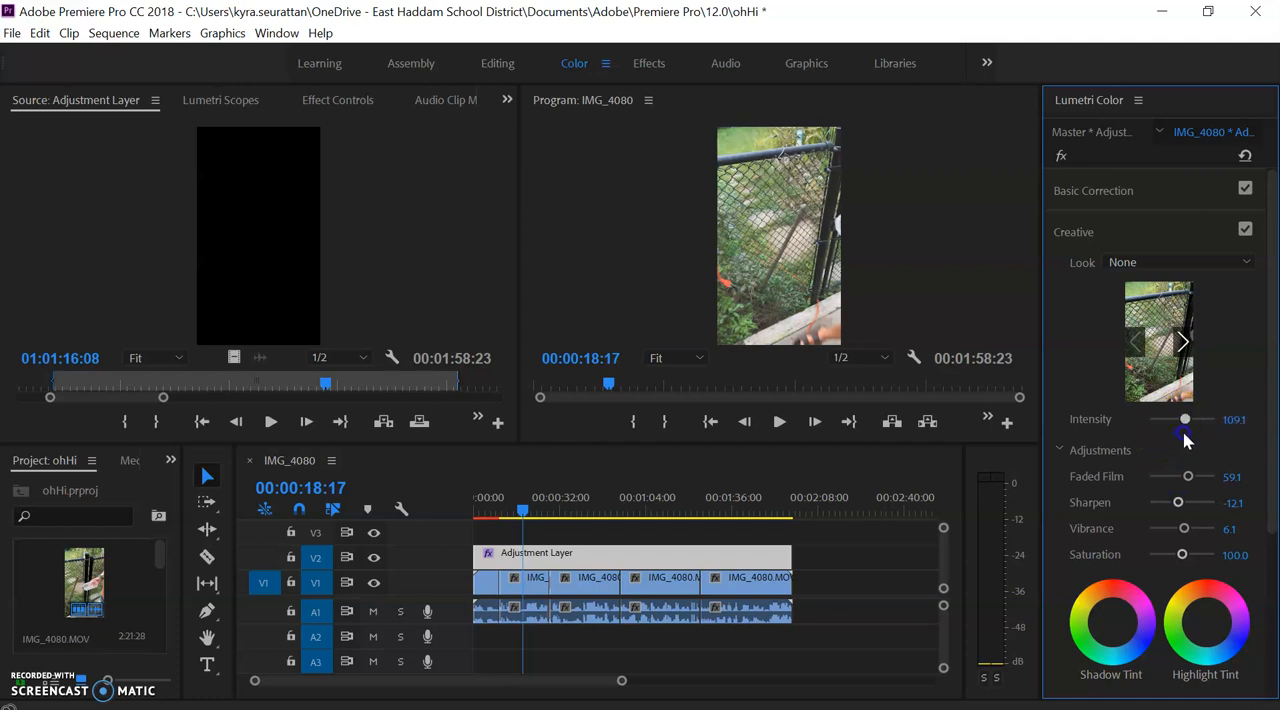
- Tint the adjustment layer's shadows magenta and its highlights orange, and check the grade at 00:01:08:10 and 00:01:38:24
{"action": "left_click", "coordinate": [1141, 603]}
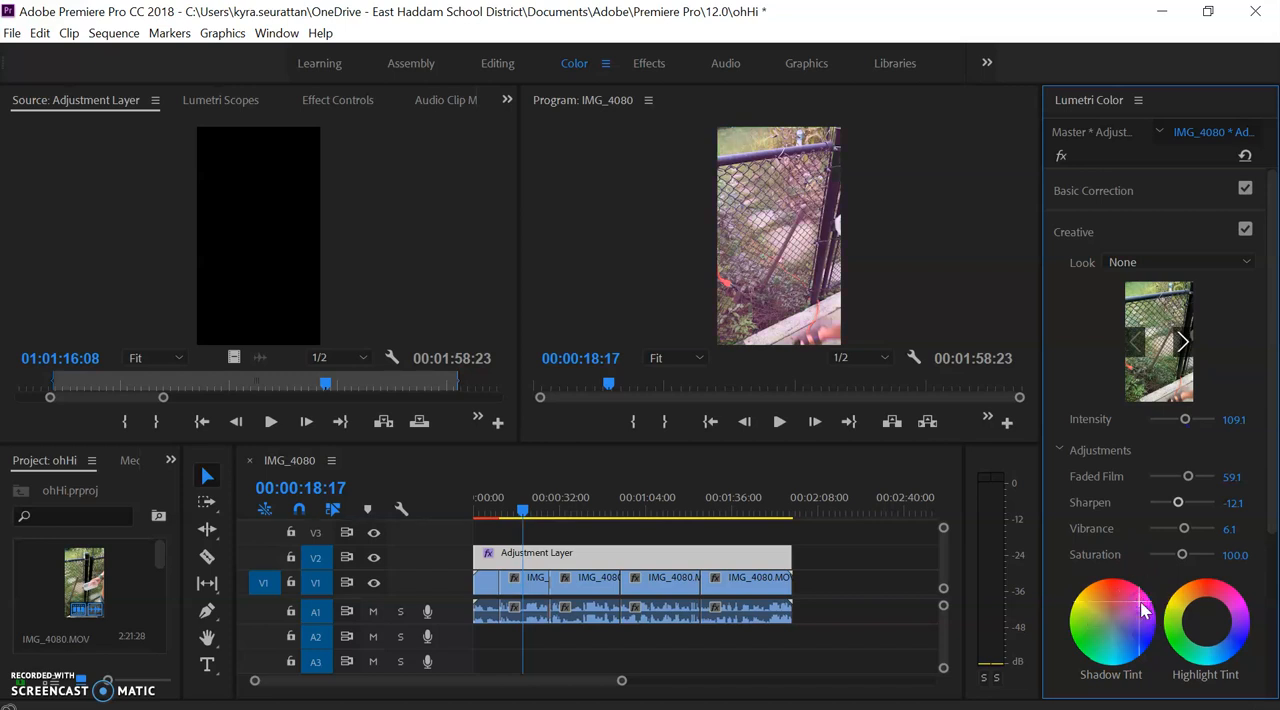
{"action": "left_click", "coordinate": [1176, 625]}
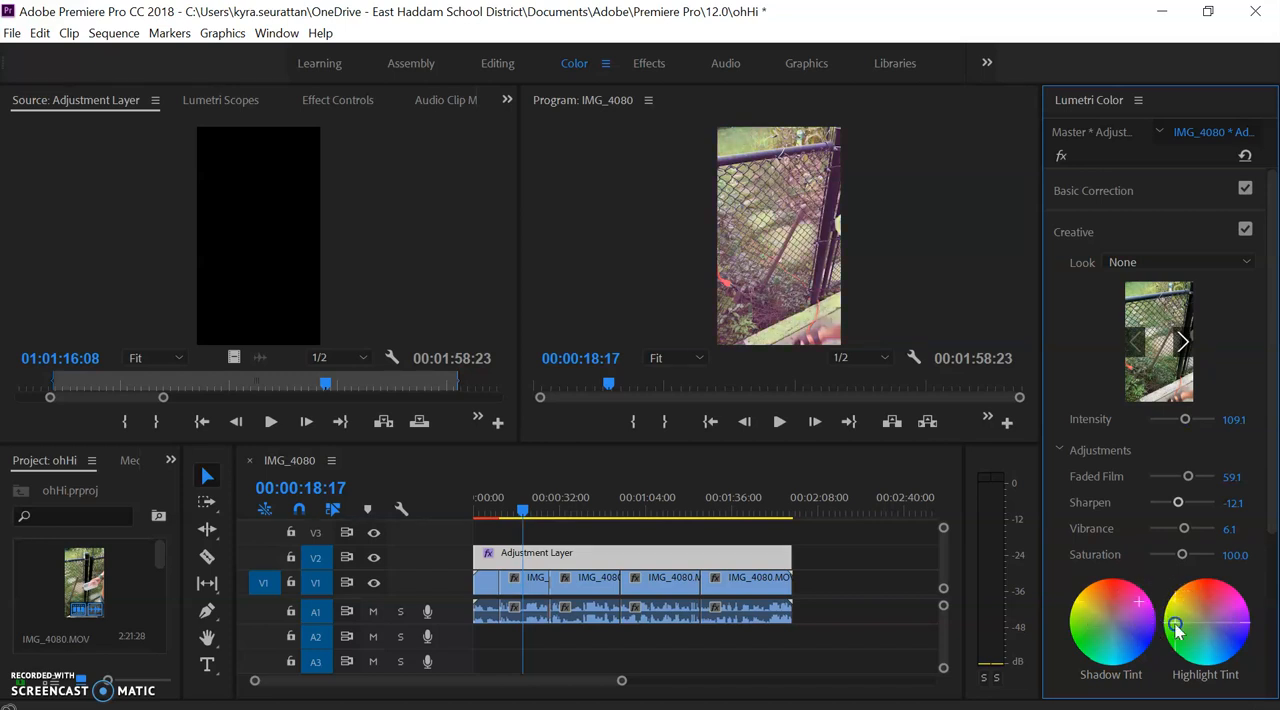
{"action": "left_click_drag", "start_coordinate": [1176, 628], "coordinate": [1185, 594]}
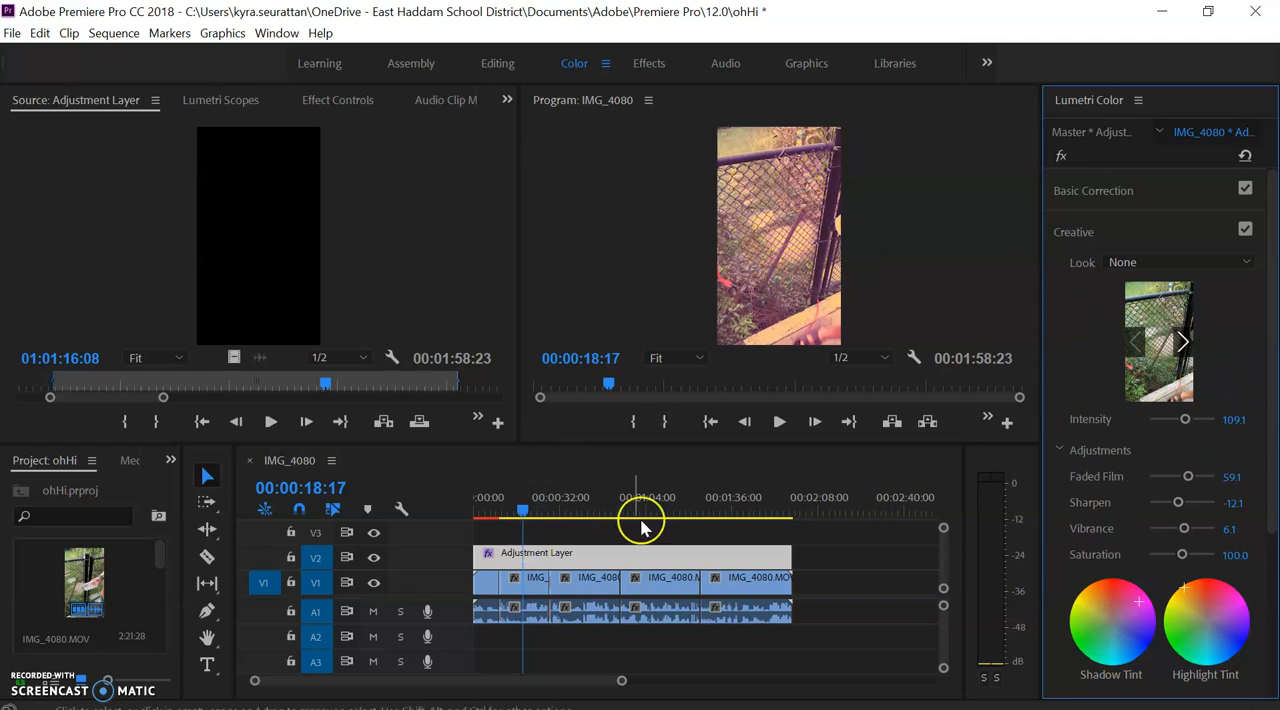
{"action": "left_click", "coordinate": [657, 512]}
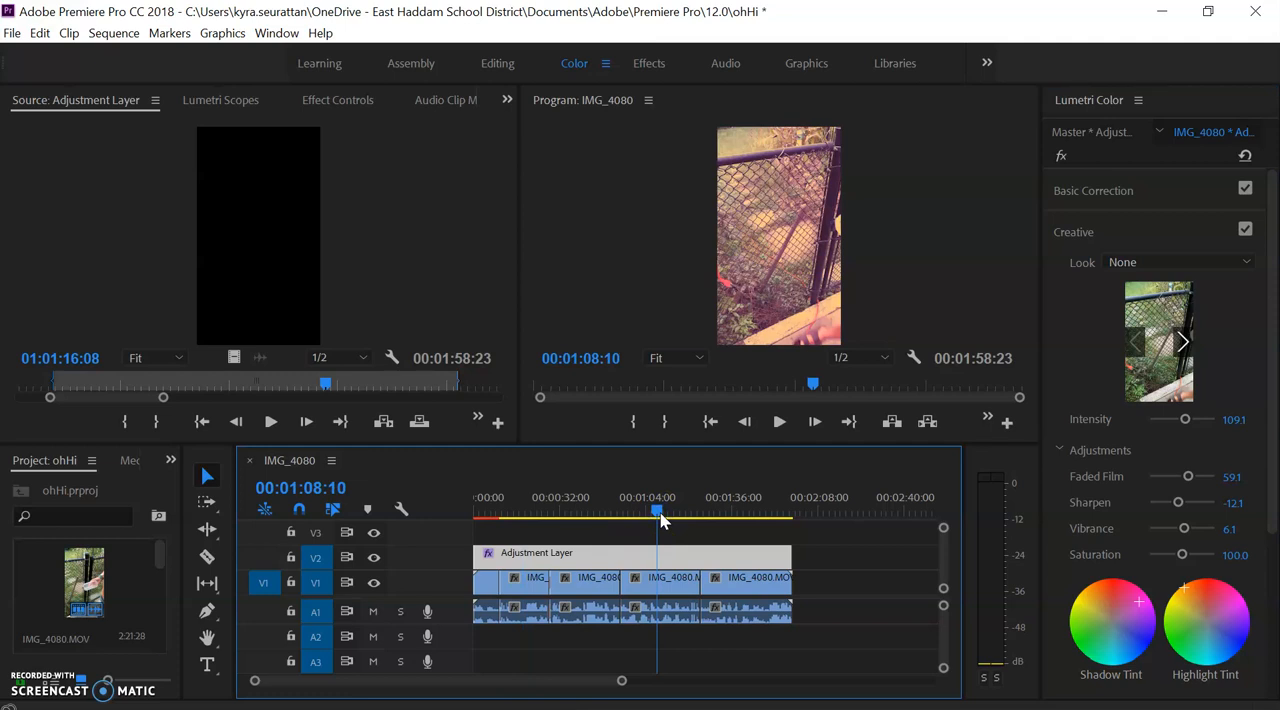
{"action": "left_click_drag", "start_coordinate": [746, 512], "coordinate": [741, 512]}
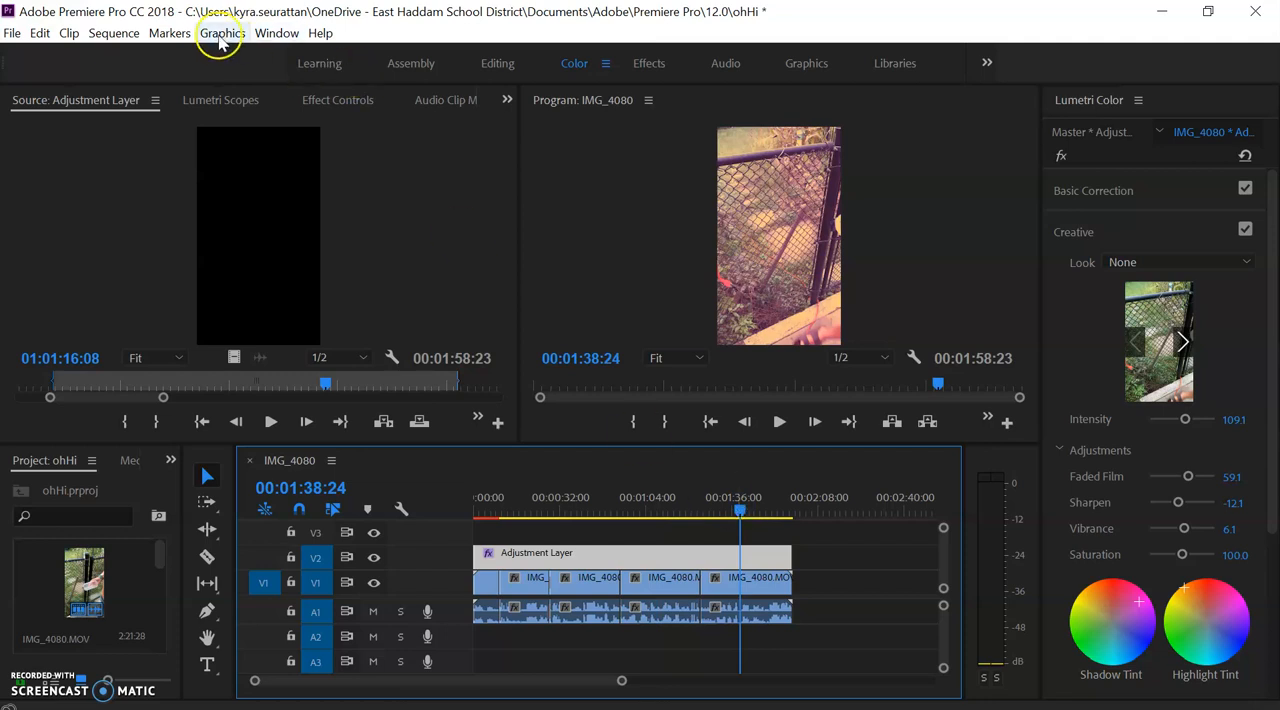
- Render the sequence from In to Out
{"action": "left_click", "coordinate": [165, 33]}
{"action": "left_click", "coordinate": [114, 33]}
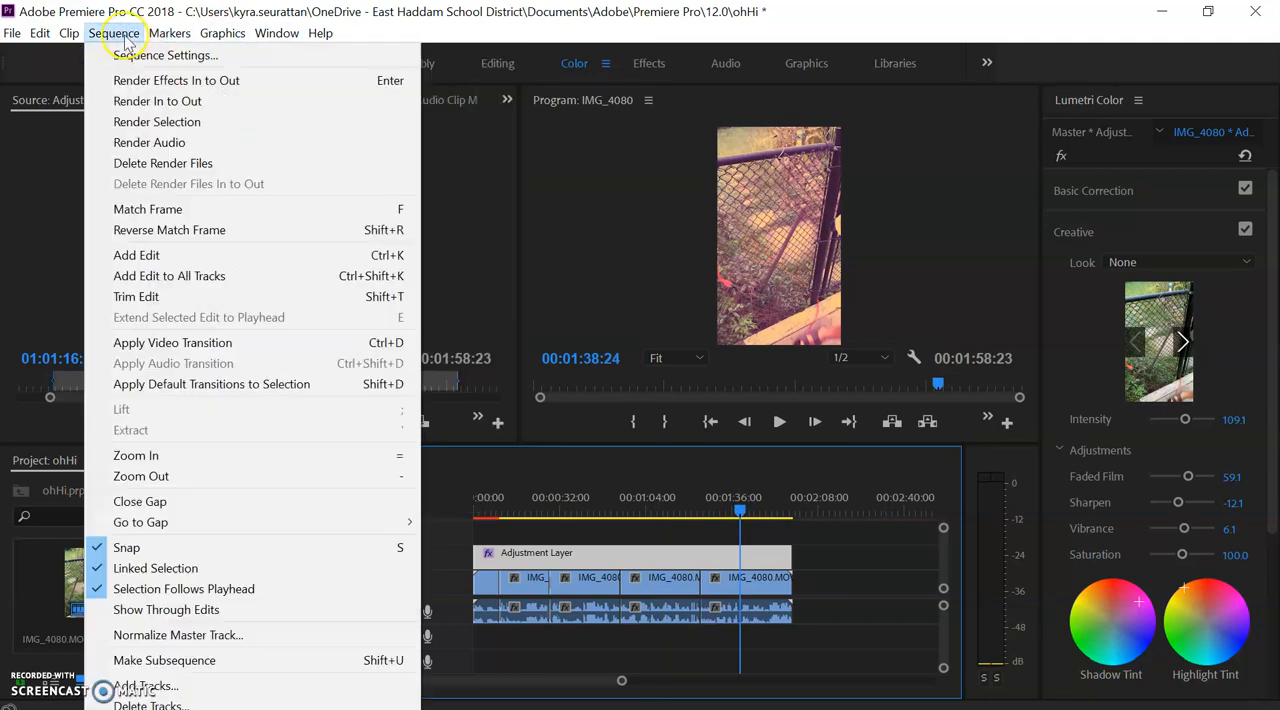
{"action": "left_click", "coordinate": [135, 101]}
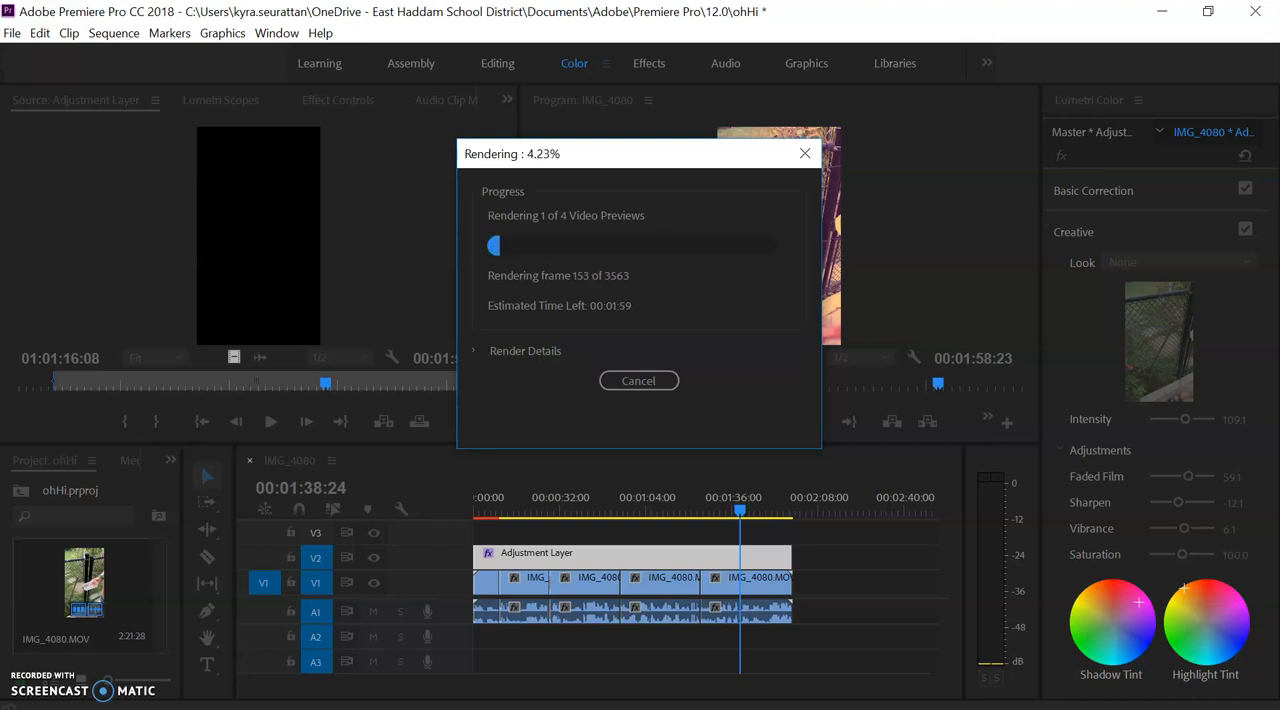
- Stop the render, play the rendered section from about 00:00:07:24, and check the grade at 00:00:07:13 and 00:00:18:17
{"action": "key", "text": "Escape"}
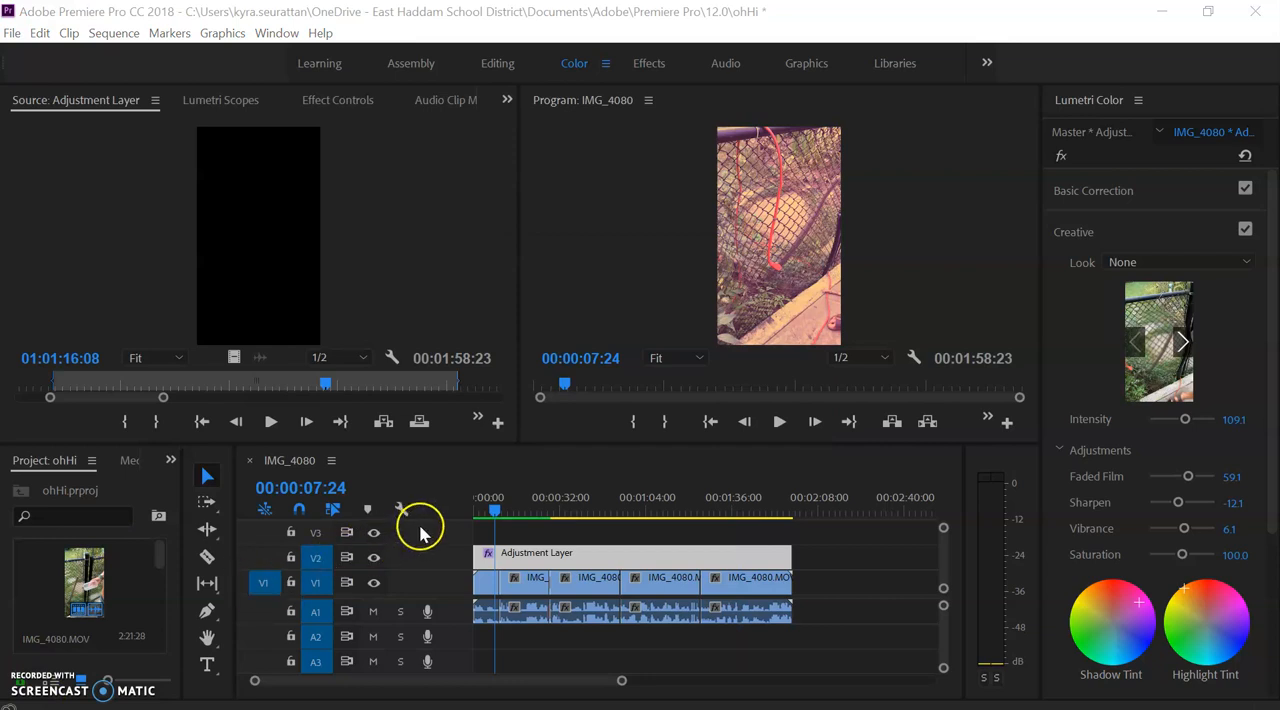
{"action": "left_click", "coordinate": [497, 510]}
{"action": "key", "text": "space"}
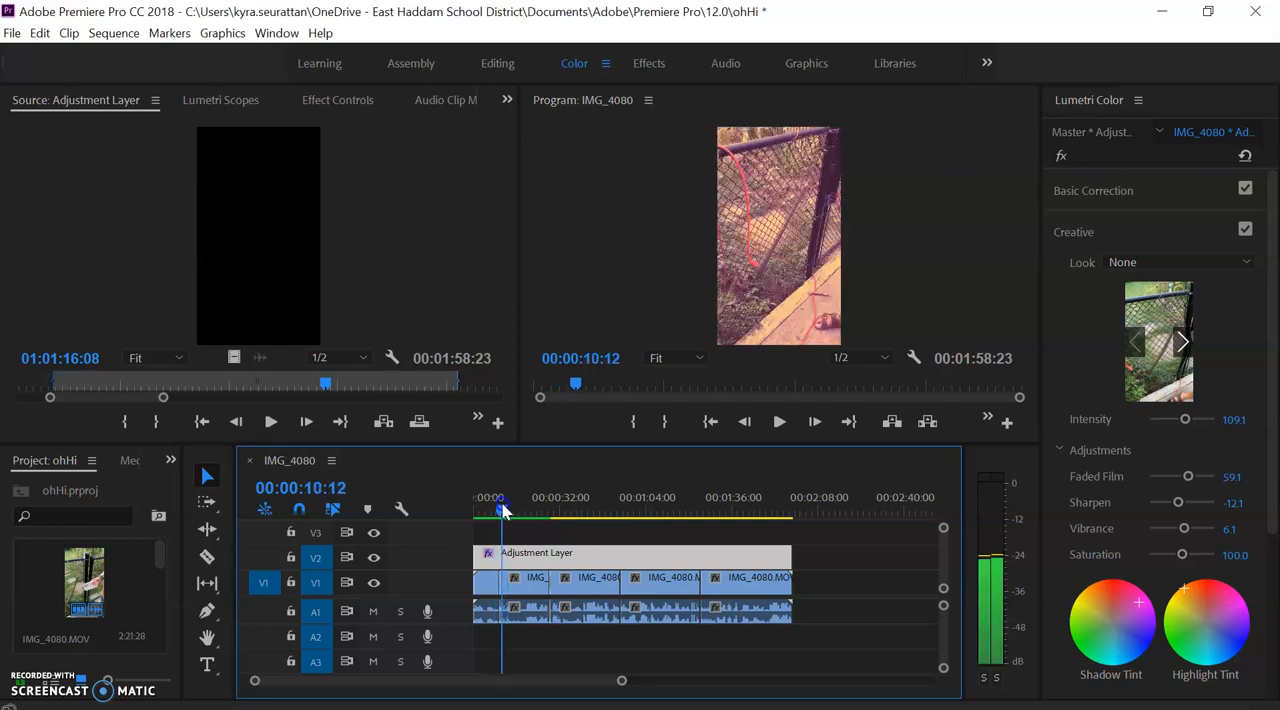
{"action": "left_click_drag", "start_coordinate": [499, 504], "coordinate": [495, 507]}
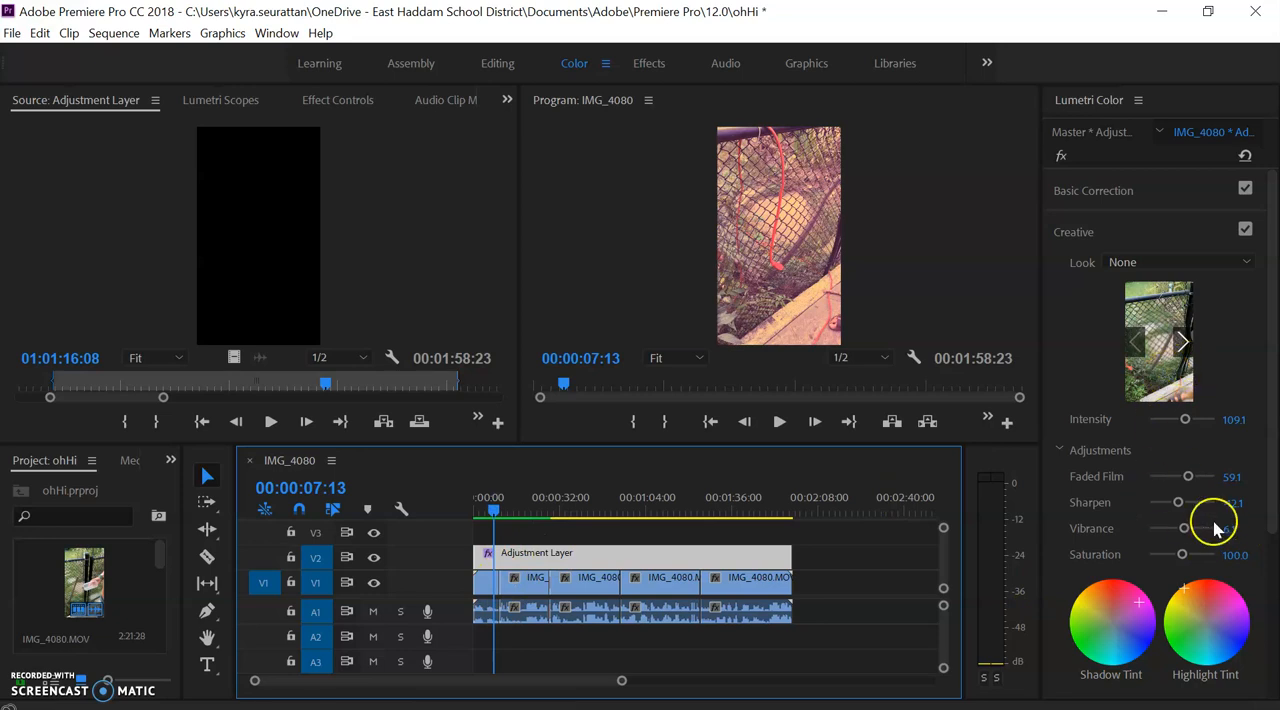
{"action": "left_click", "coordinate": [527, 514]}
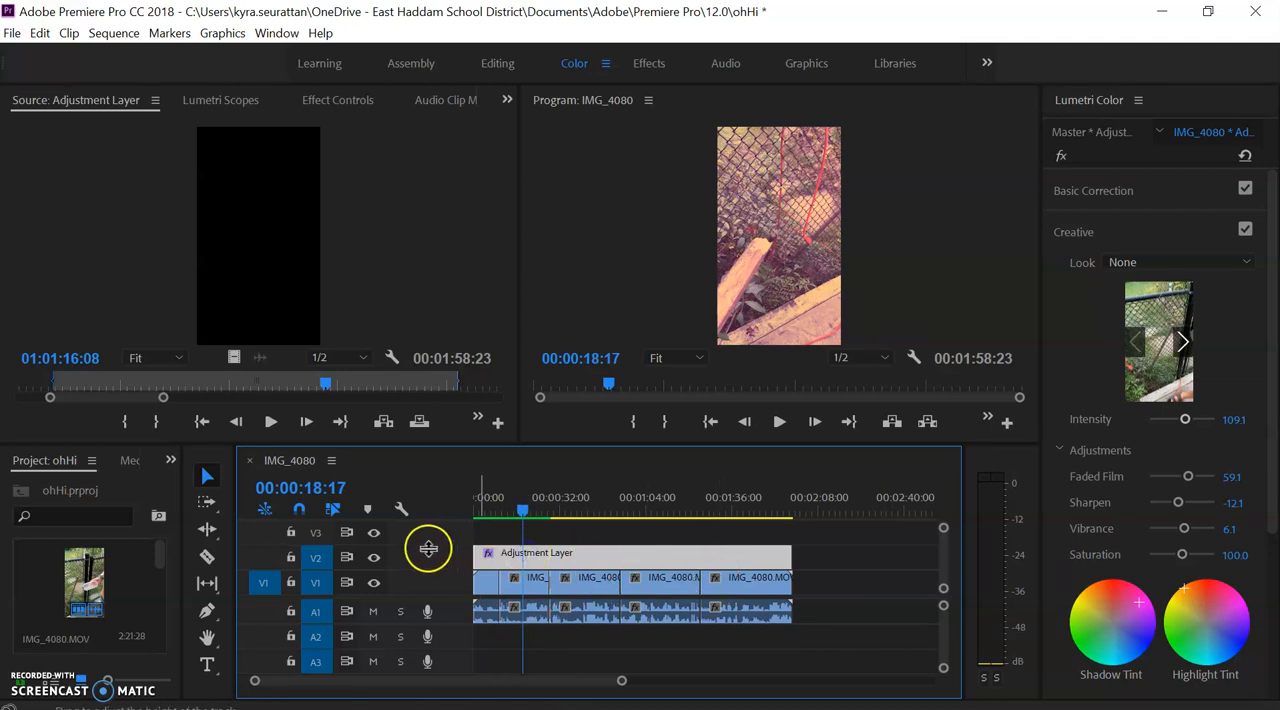
- Turn off the V2 track's output to compare the original footage without the adjustment layer at 00:00:18:17
{"action": "left_click", "coordinate": [373, 556]}
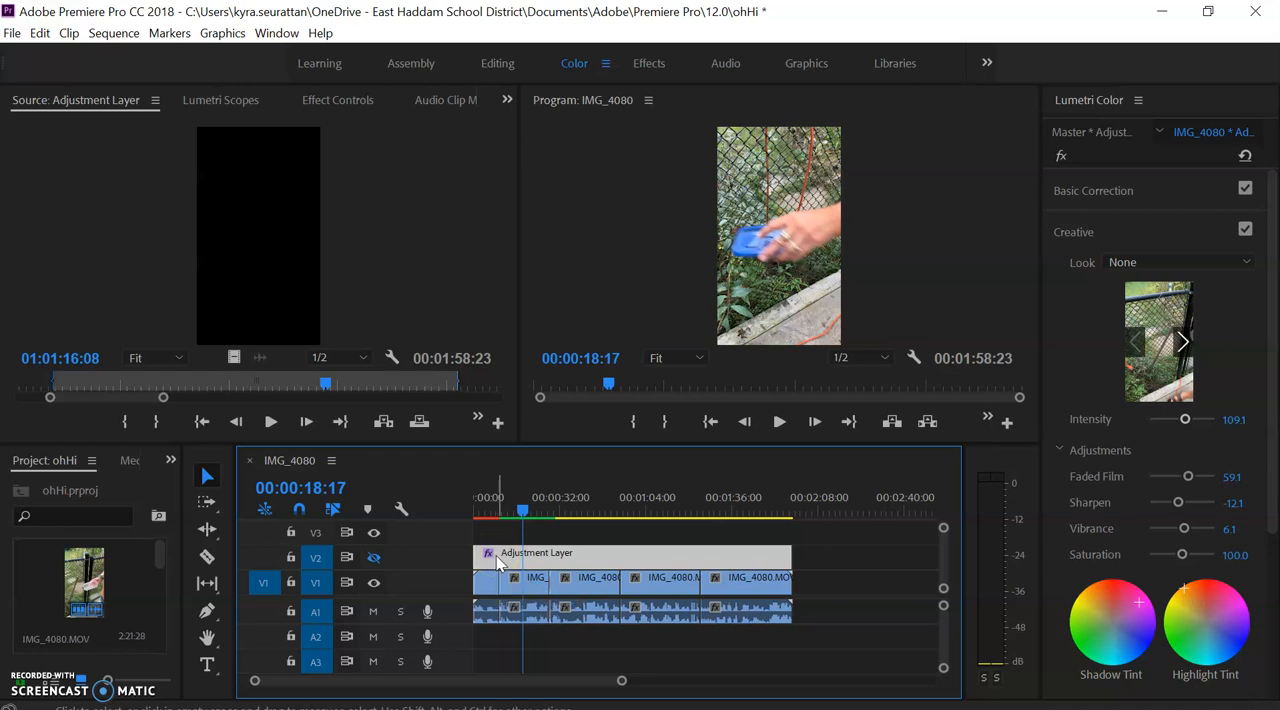
{"action": "left_click", "coordinate": [385, 556]}
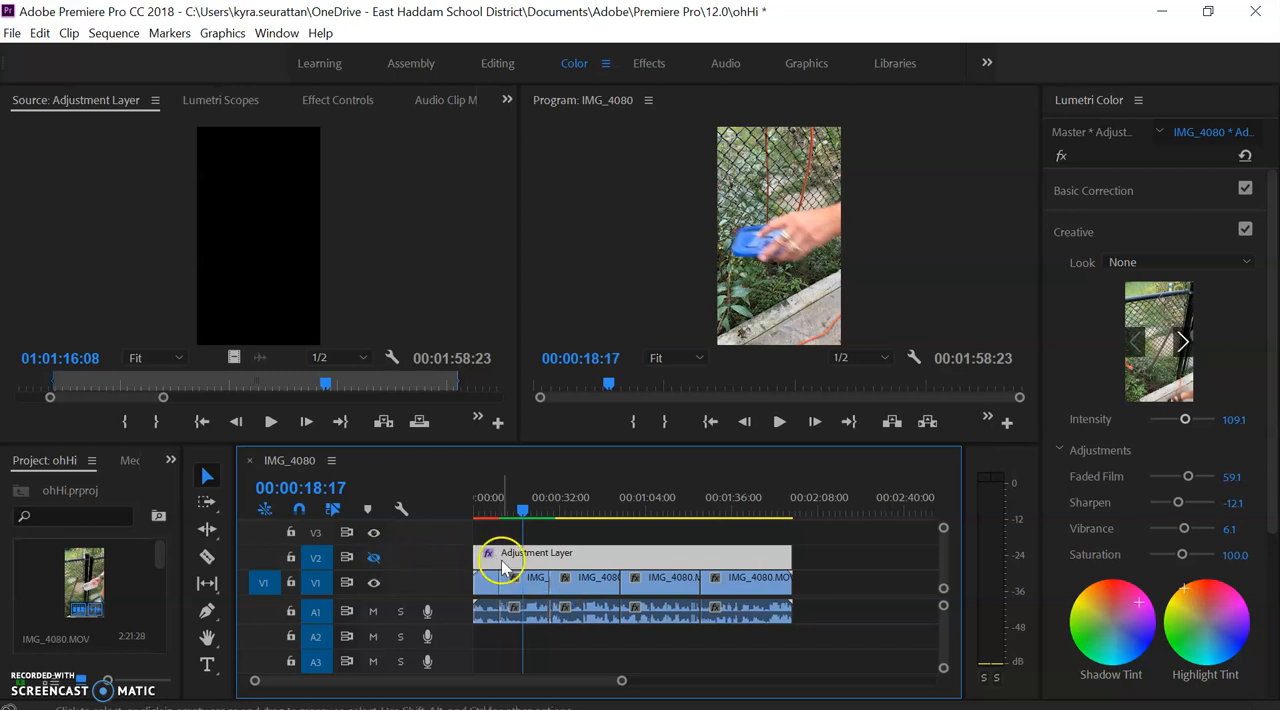